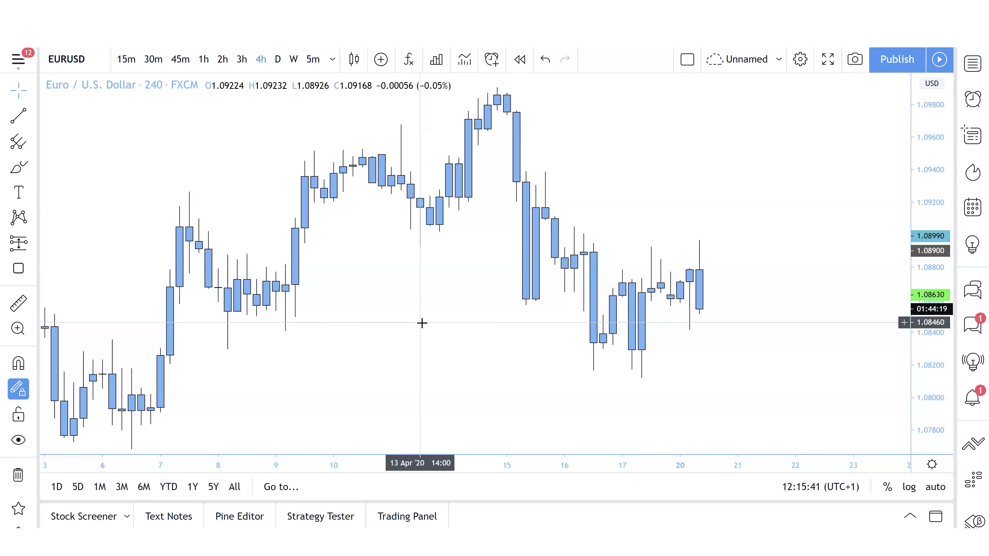
- Draw a rising trend line beneath the lows from 7 Apr 06:00 at about 1.07825 to 16 Apr 06:00 at about 1.09601
click(18, 116)
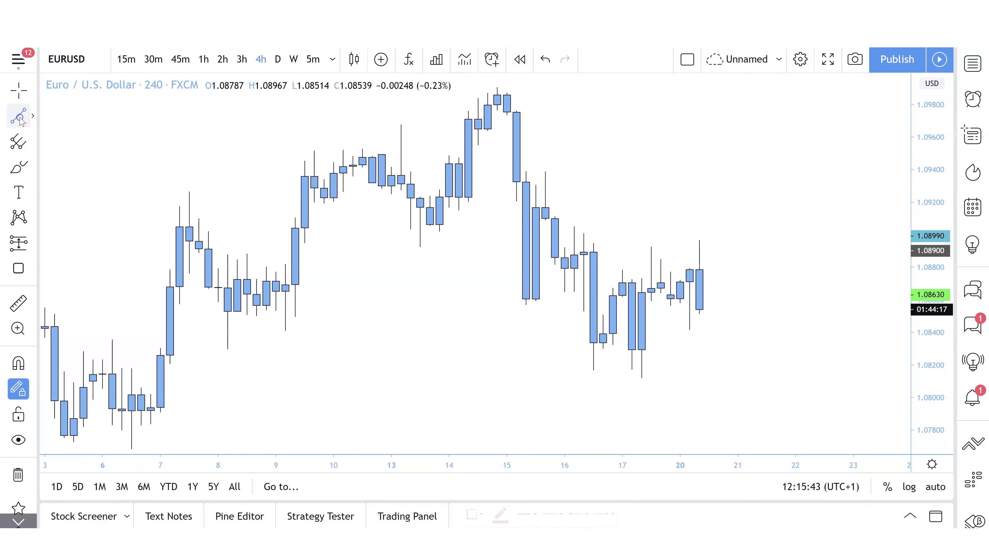
click(460, 215)
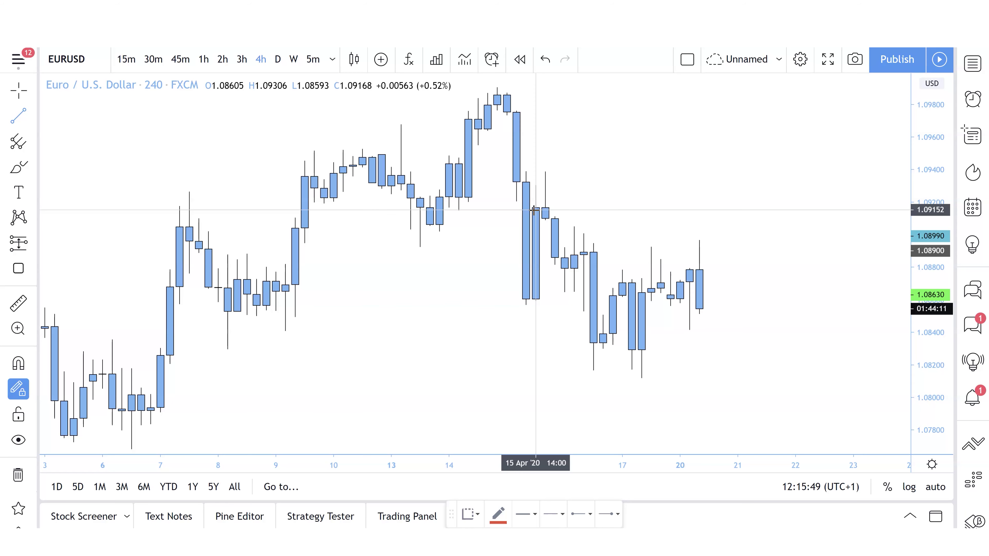
click(170, 425)
click(520, 170)
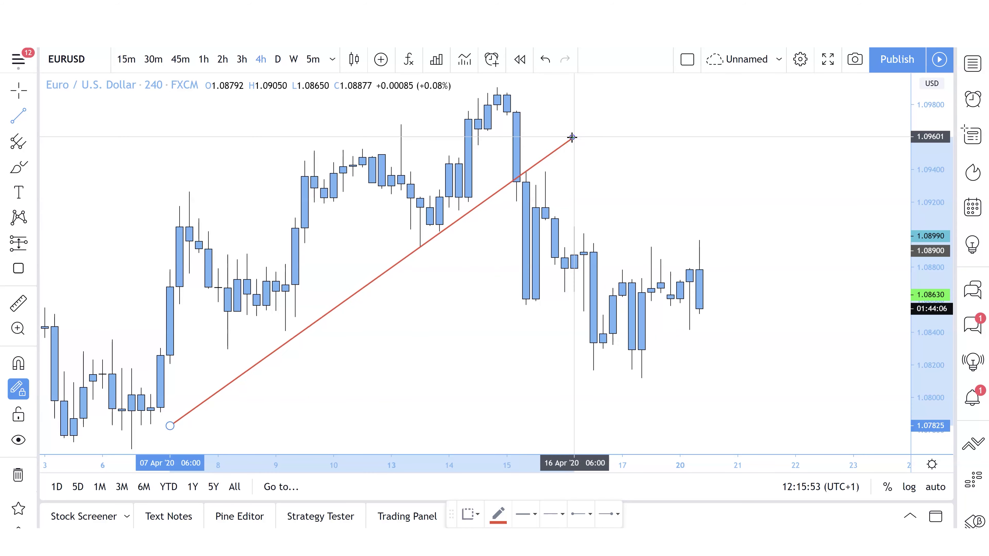
click(573, 138)
click(522, 211)
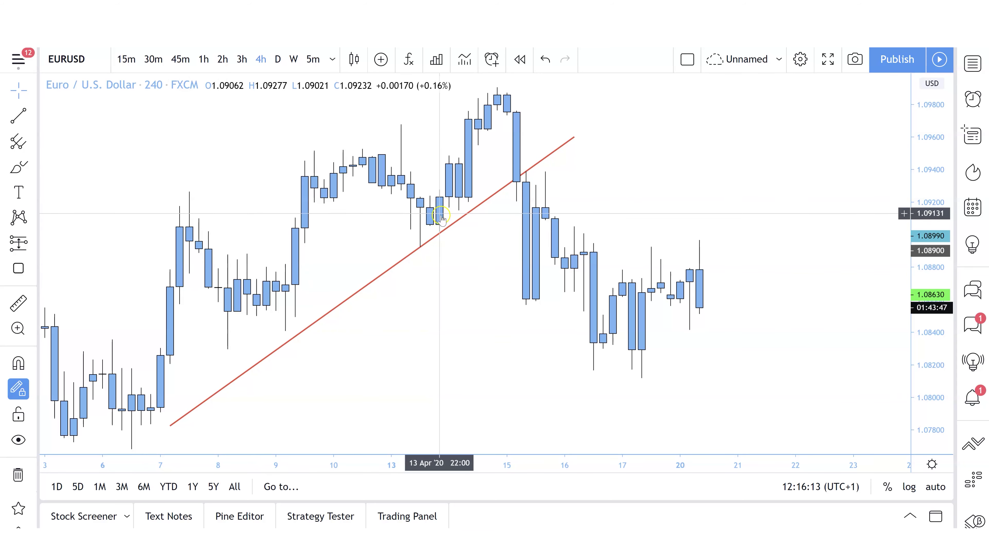
click(540, 189)
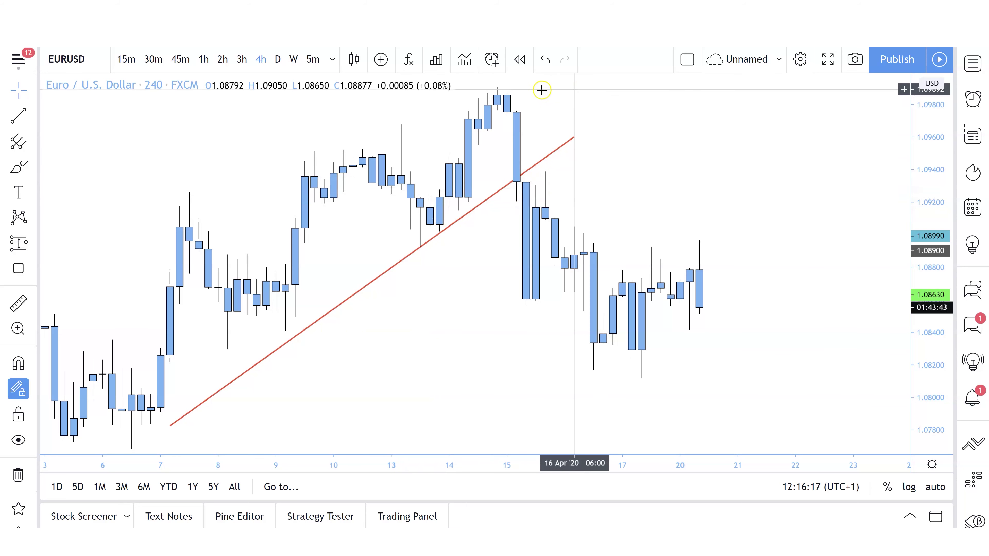
- Draw a horizontal support line at about 1.09052 from 13 Apr 14:00 to 16 Apr 06:00, along the 13 April pullback
click(21, 123)
click(420, 223)
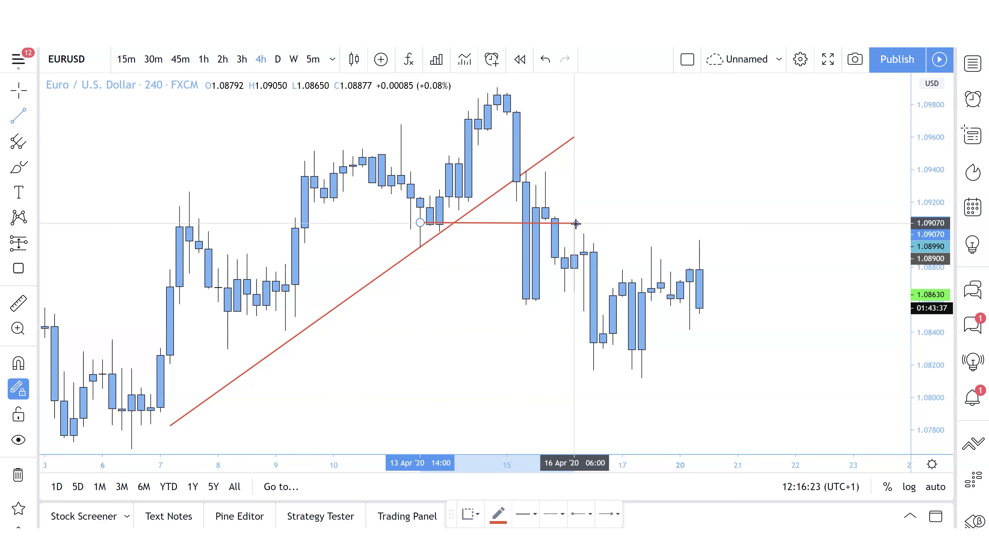
click(575, 223)
click(516, 226)
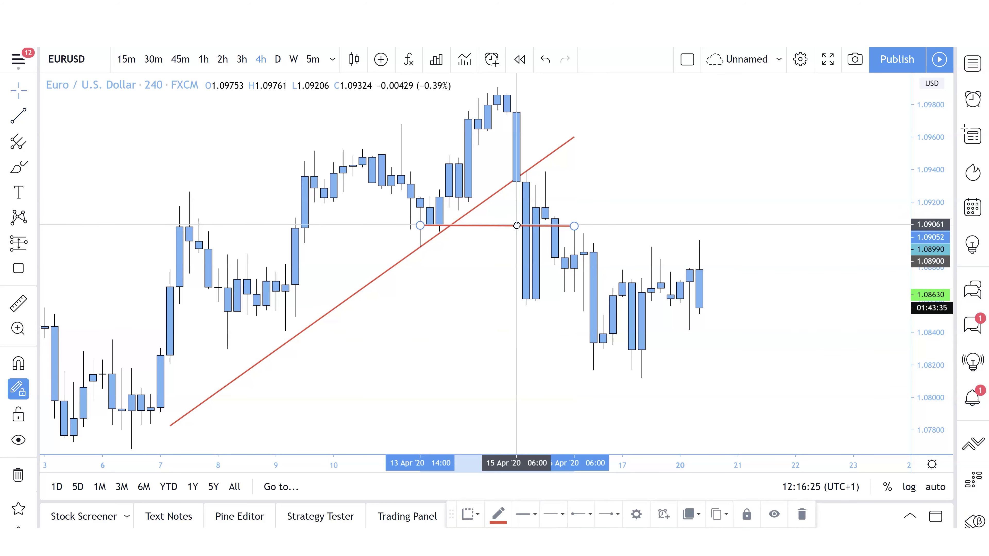
click(731, 230)
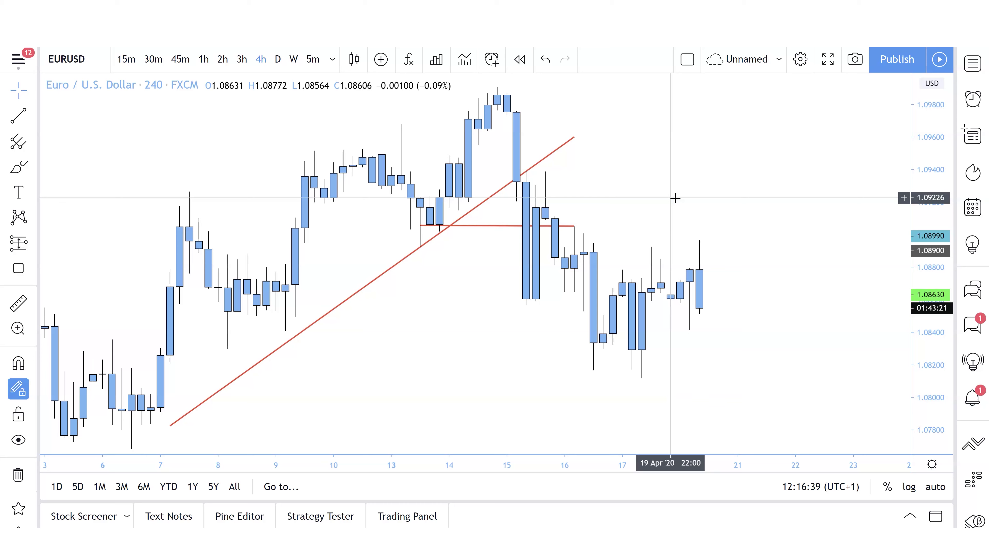
- Delete the horizontal line and the rising trend line from the chart
click(508, 226)
key(Delete)
click(487, 199)
key(Delete)
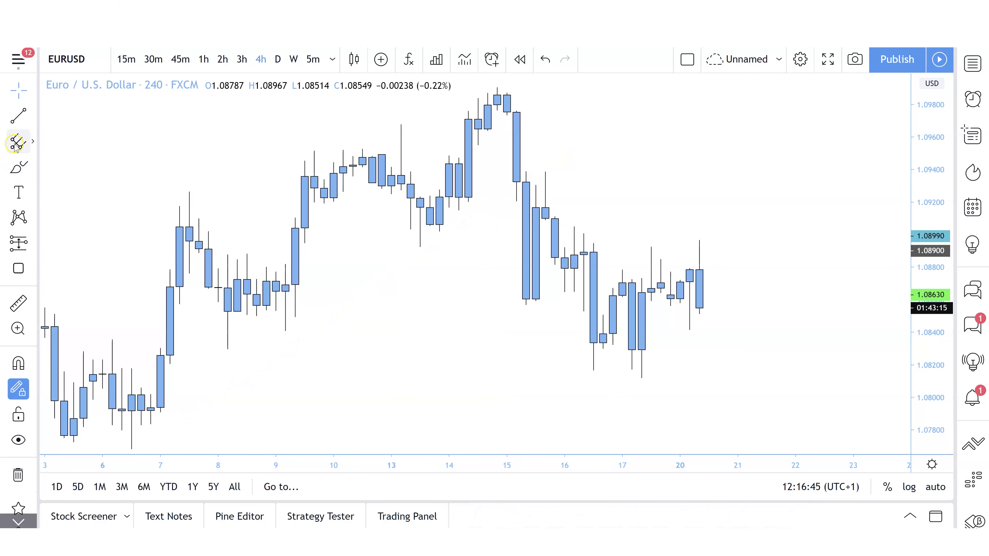
- Draw a horizontal support line along the recent lows from 16 Apr 14:00 to 20 Apr 10:00, at about 1.08195
click(12, 115)
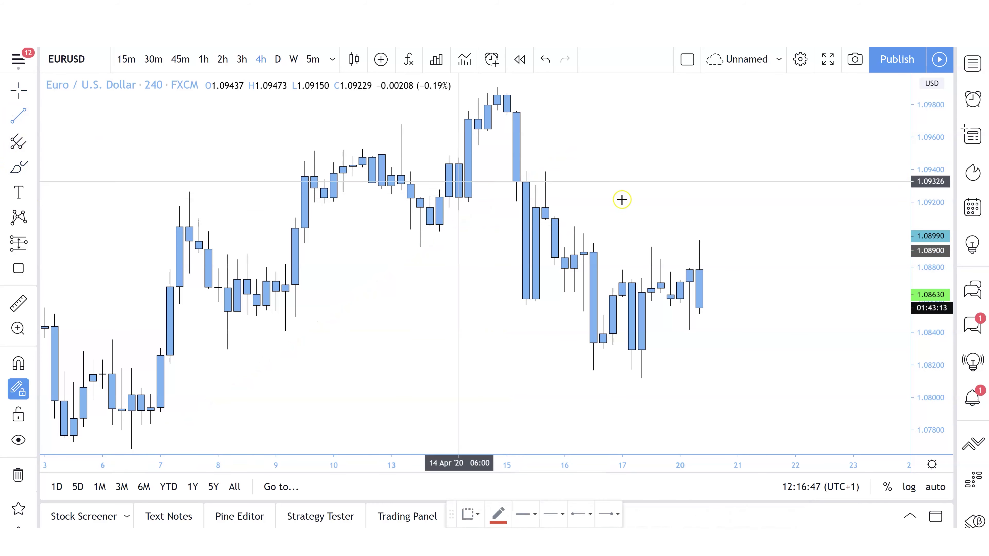
click(588, 352)
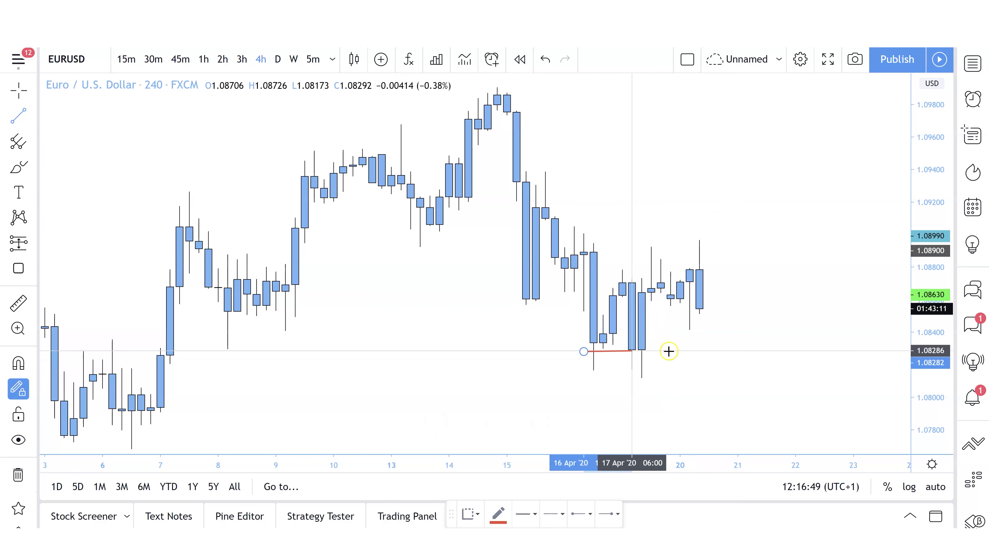
click(688, 351)
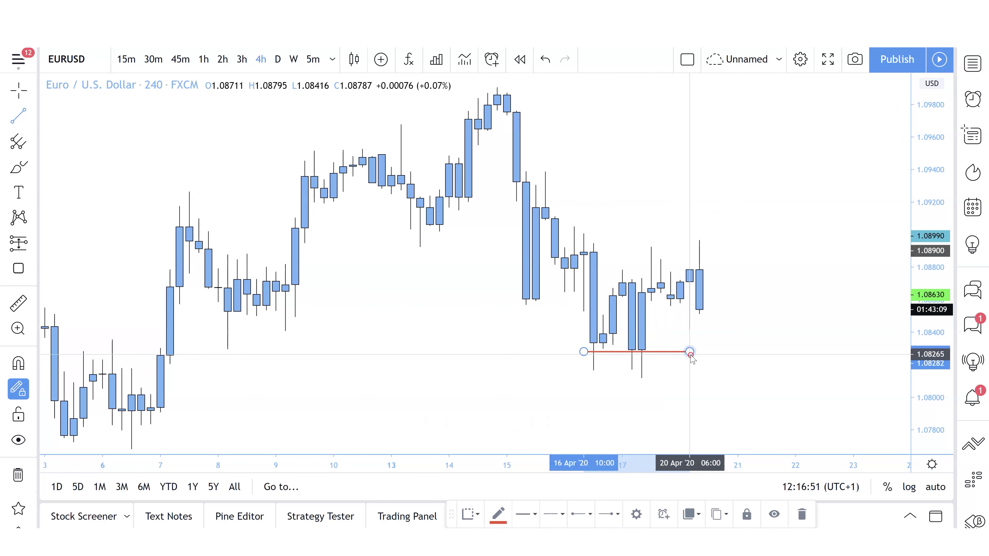
mouse_move(634, 361)
mouse_down()
mouse_move(628, 353)
mouse_move(629, 366)
mouse_up()
click(670, 359)
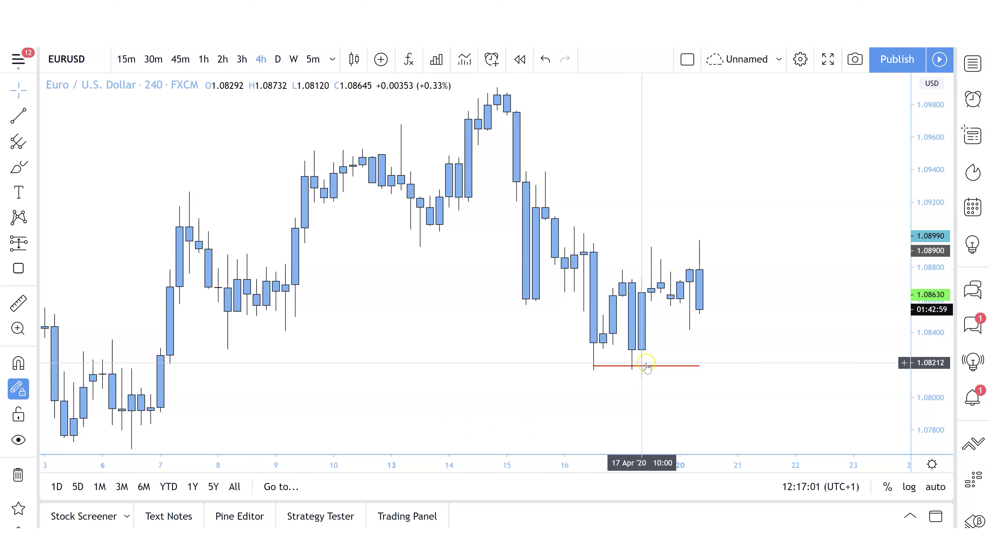
drag(697, 367, 697, 364)
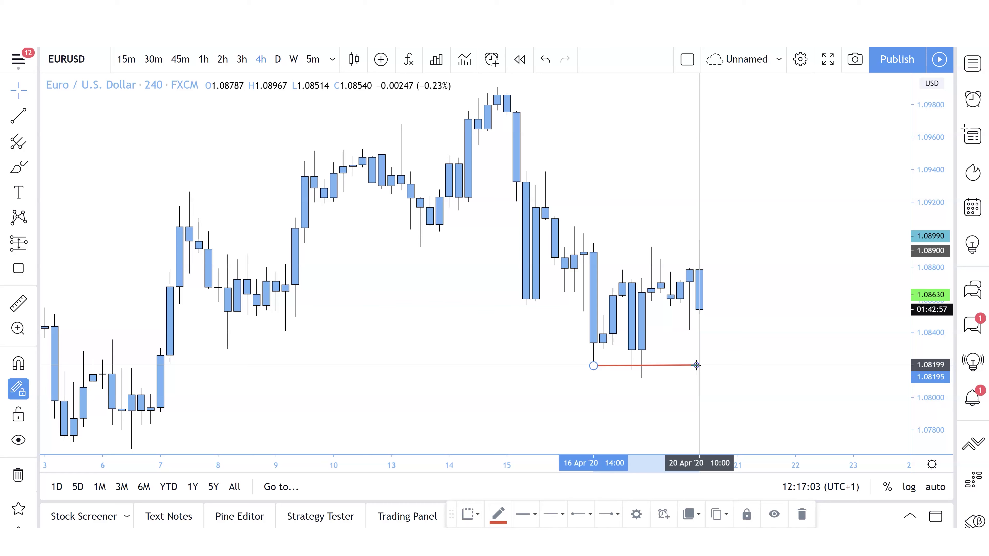
click(706, 364)
- Draw a horizontal resistance line along the recent highs from 17 Apr 02:00 to 20 Apr 18:00, at about 1.08804
click(16, 117)
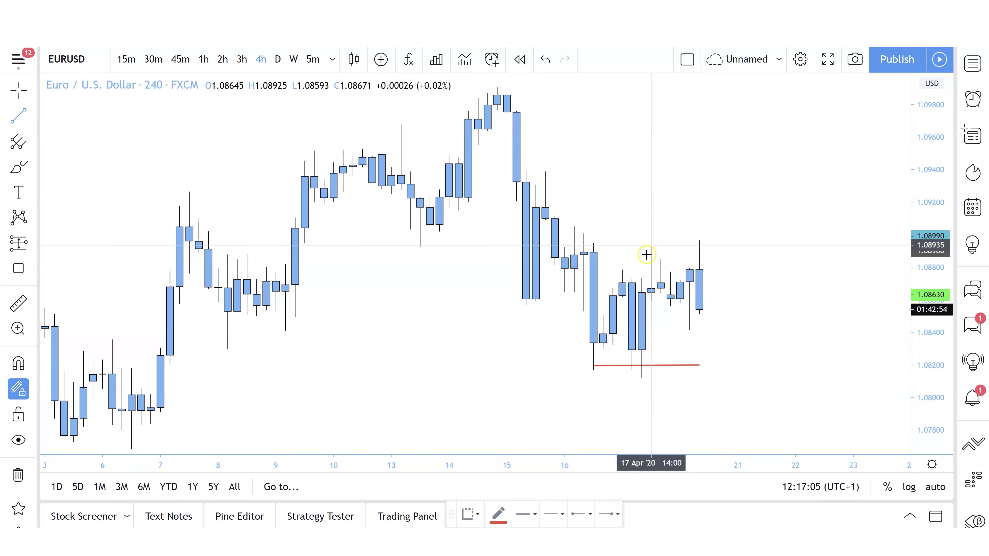
click(621, 267)
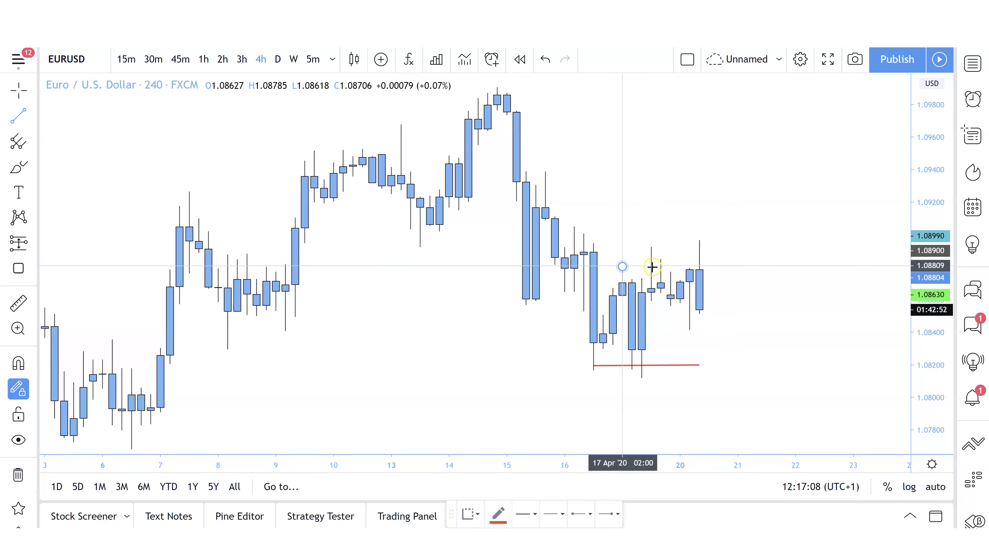
click(718, 266)
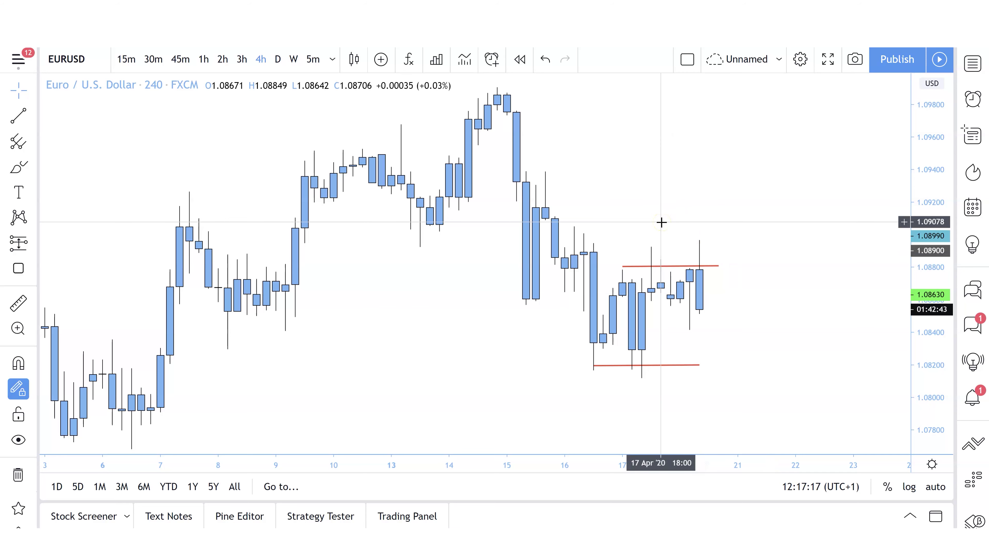
- Examine how the recent candles and their wicks behave against the resistance line and the support line
click(679, 263)
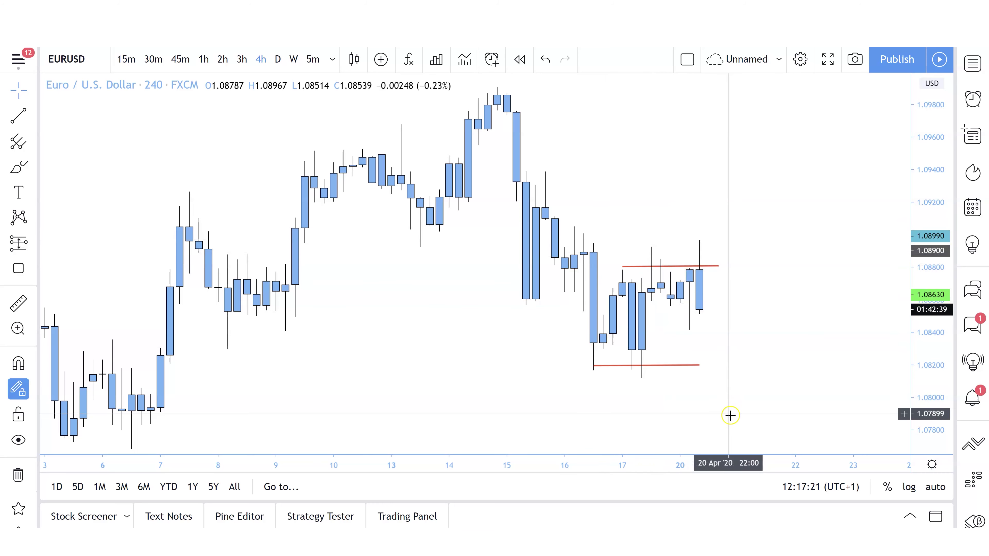
click(654, 266)
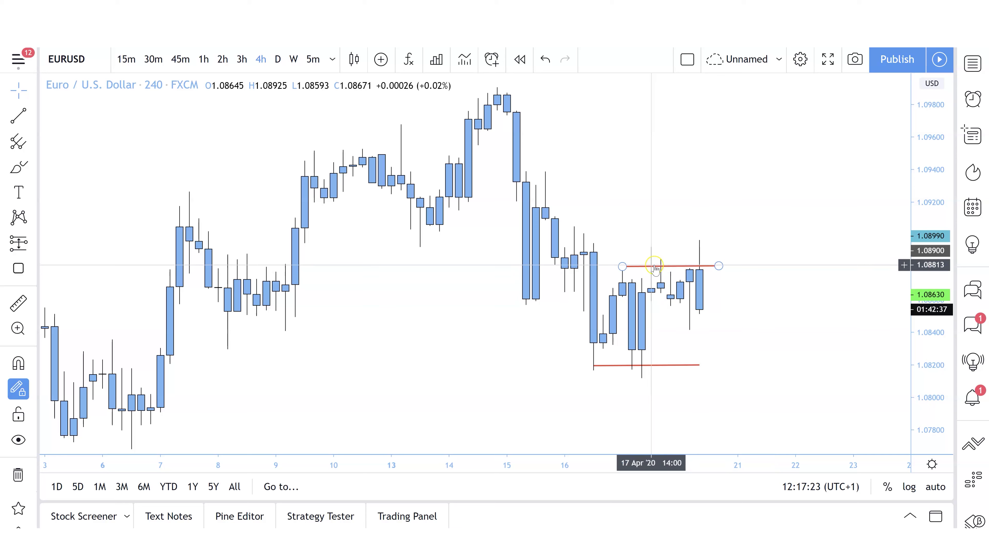
click(642, 227)
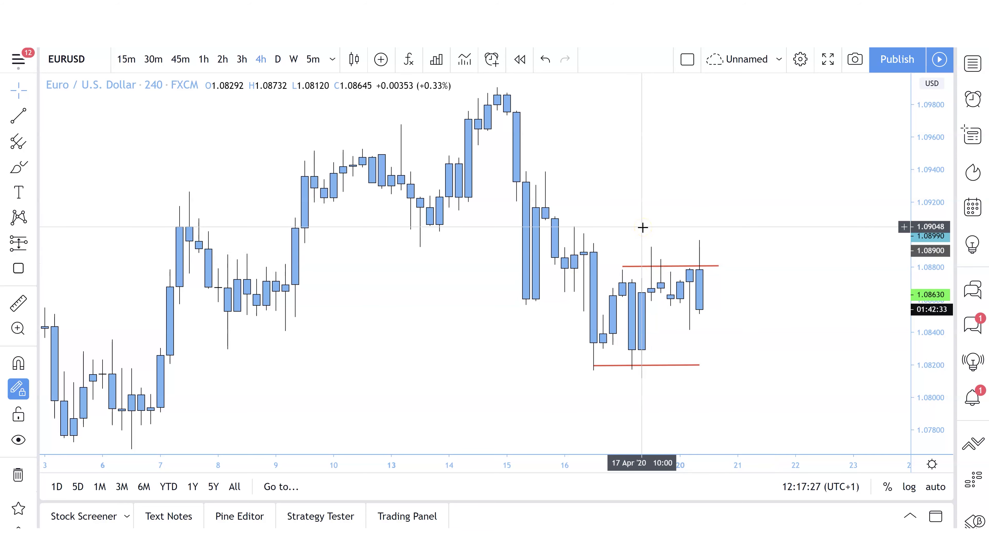
click(642, 267)
click(620, 234)
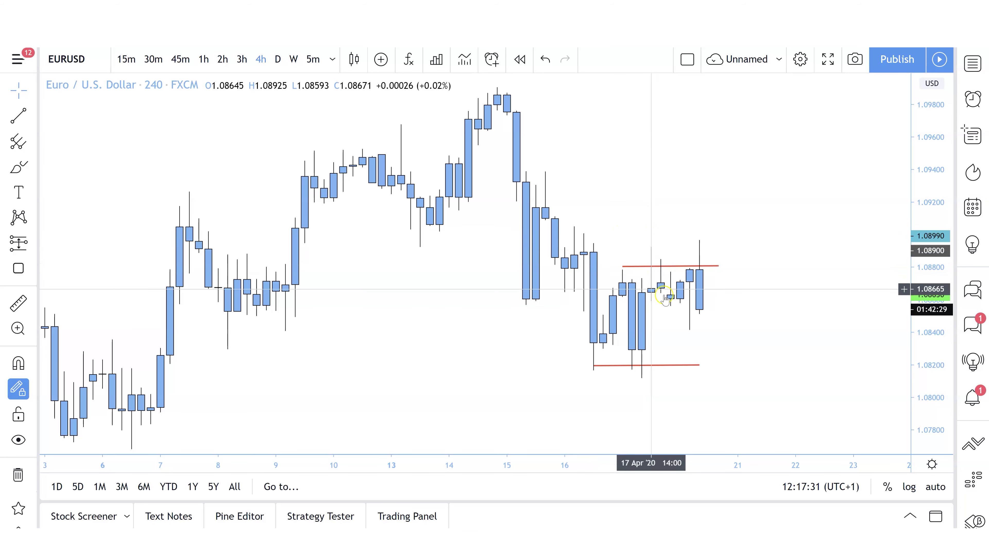
click(684, 291)
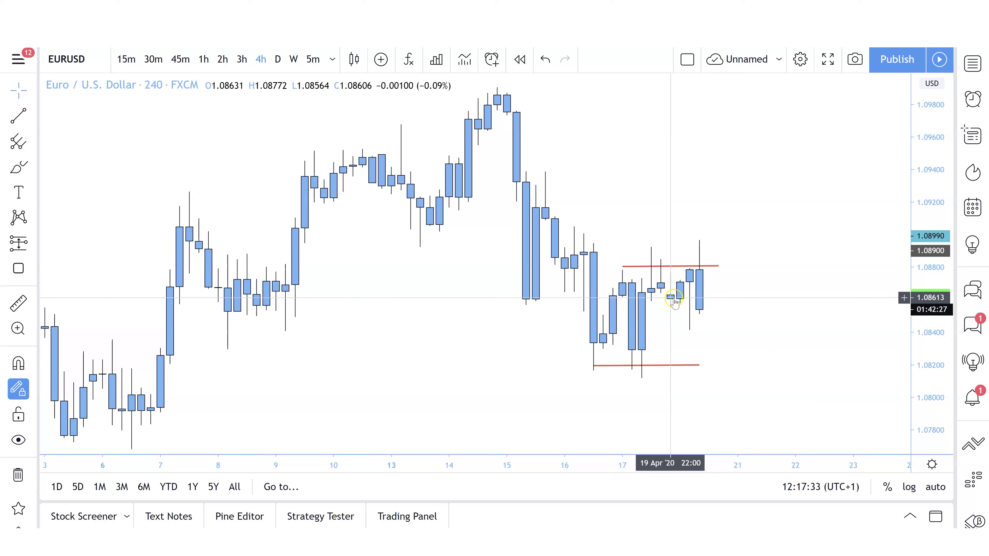
click(682, 366)
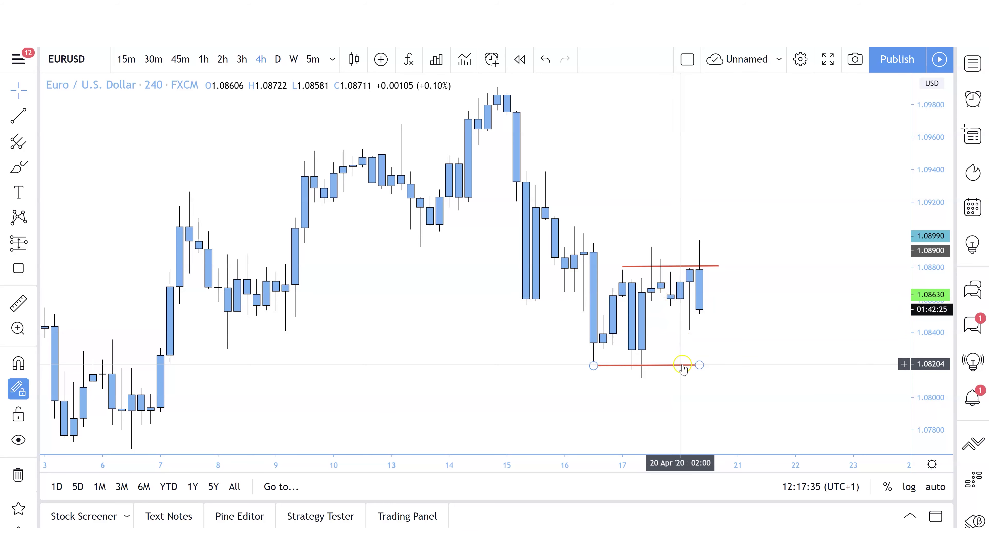
click(728, 365)
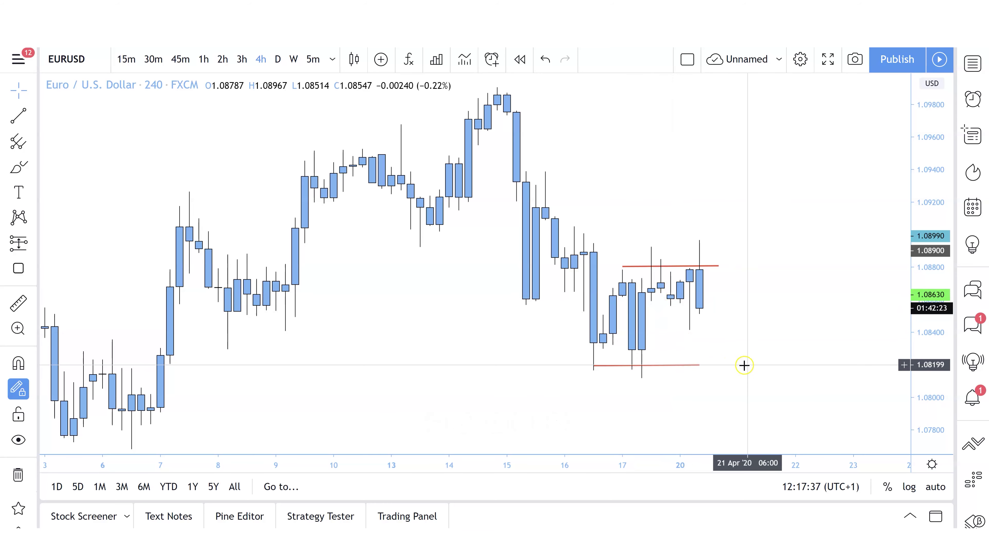
- Extend the end of the support line to 21 Apr 06:00 at about 1.08199
click(702, 366)
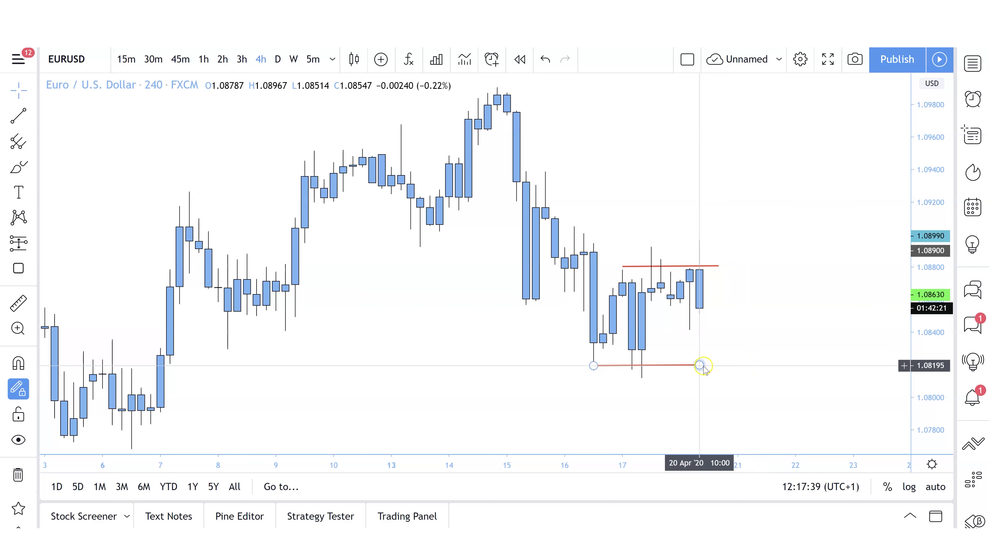
drag(699, 366, 747, 365)
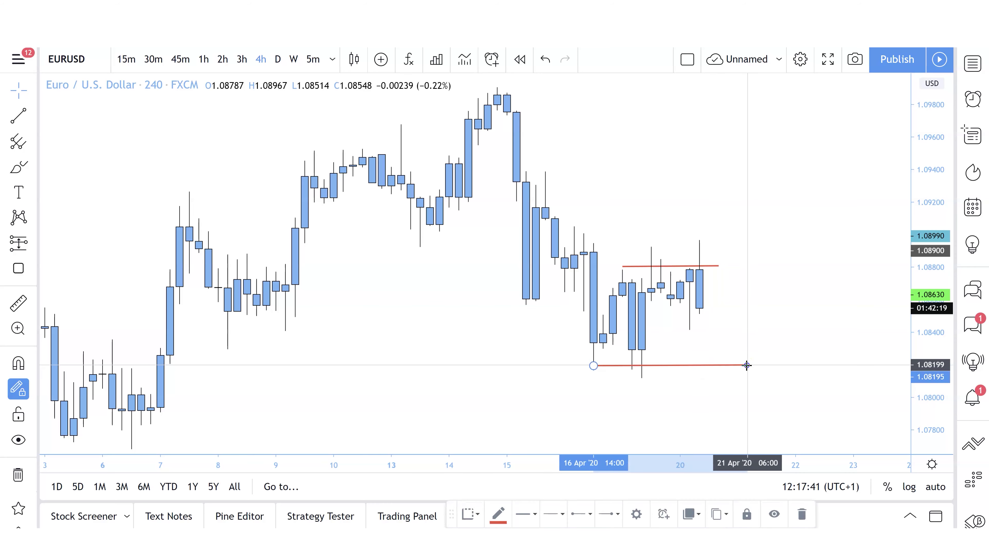
click(781, 352)
click(718, 363)
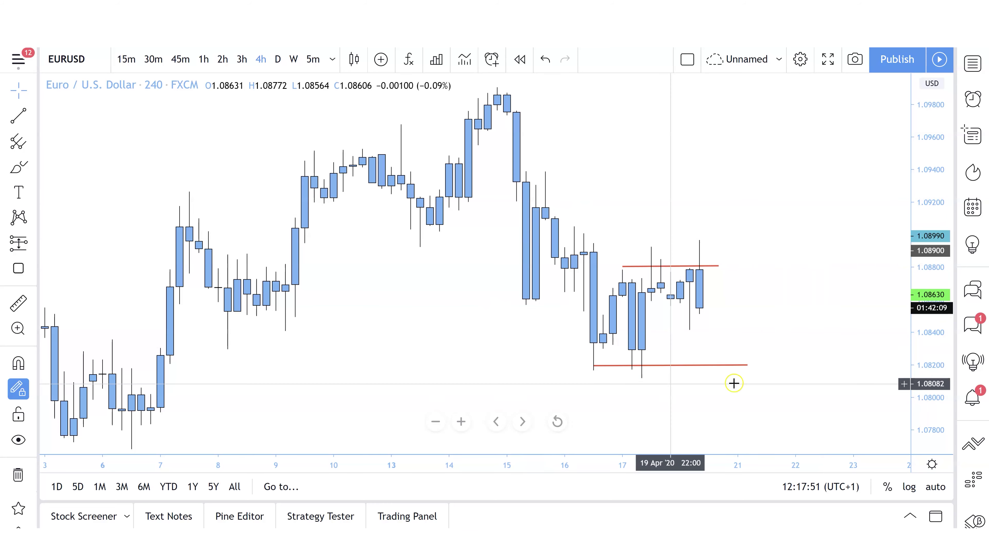
- Switch the chart to the 1-hour timeframe and enlarge the price range around both lines
click(216, 75)
click(203, 60)
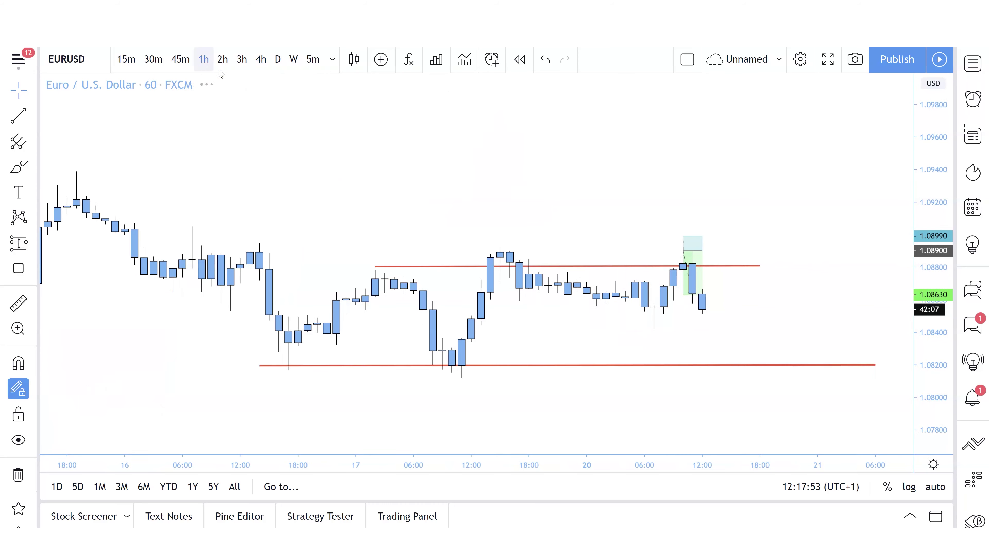
drag(923, 395, 875, 269)
scroll(867, 296, up, 1)
drag(924, 338, 915, 331)
drag(851, 333, 840, 324)
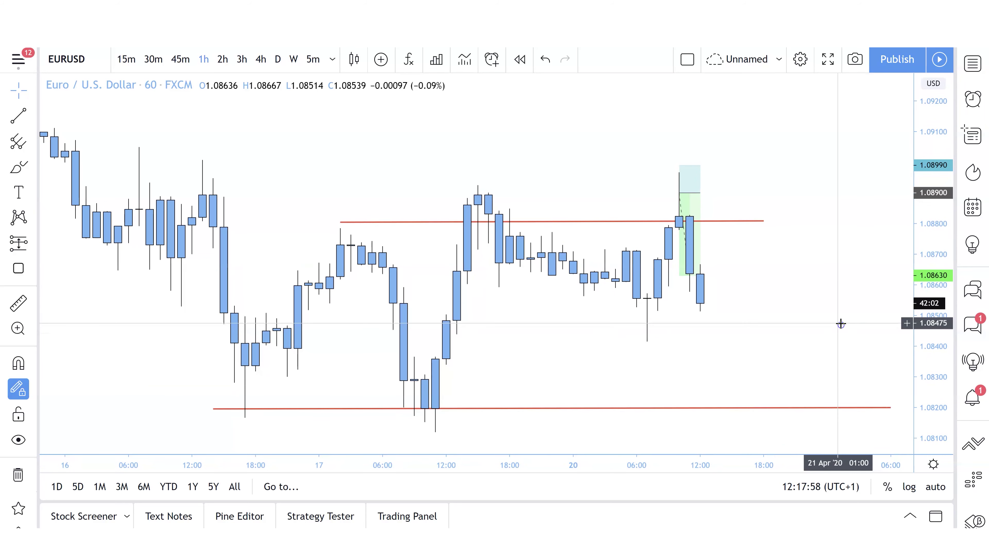
click(831, 334)
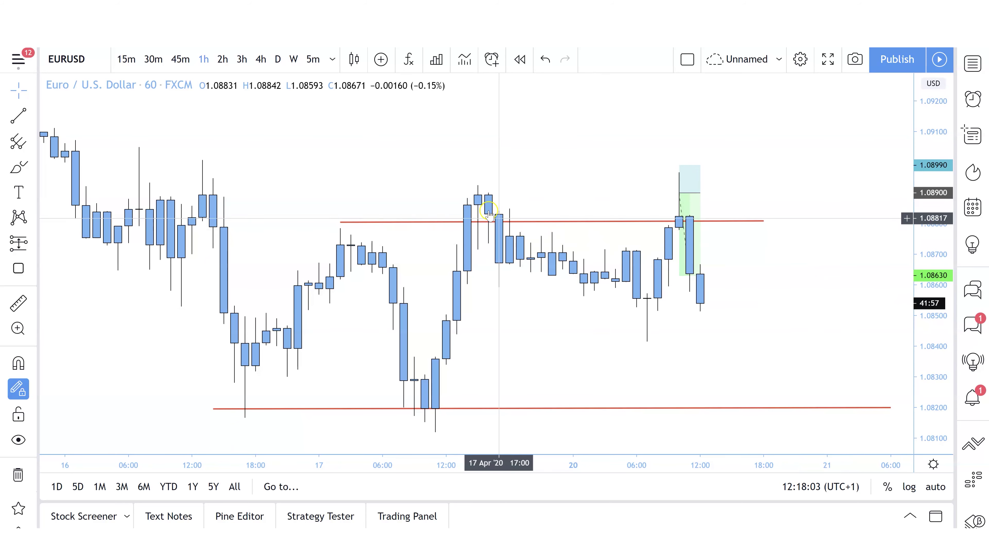
- Move the resistance line up to about 1.08900, along the 17 April highs
click(481, 201)
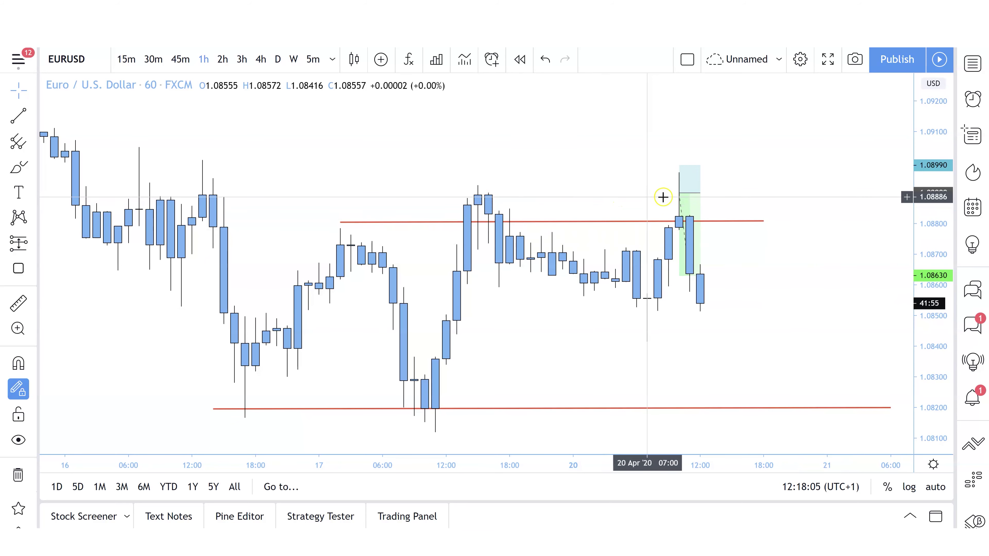
click(678, 197)
click(512, 197)
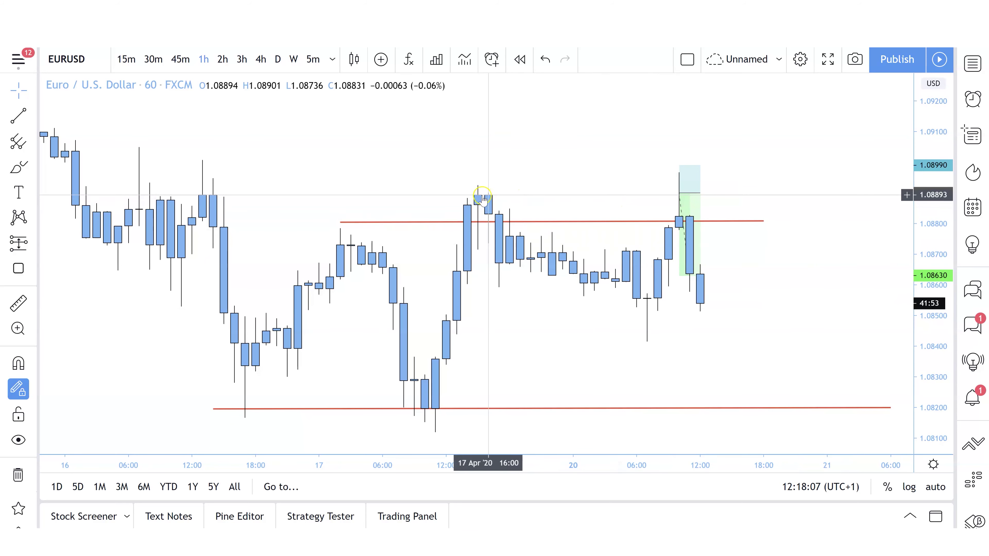
click(452, 363)
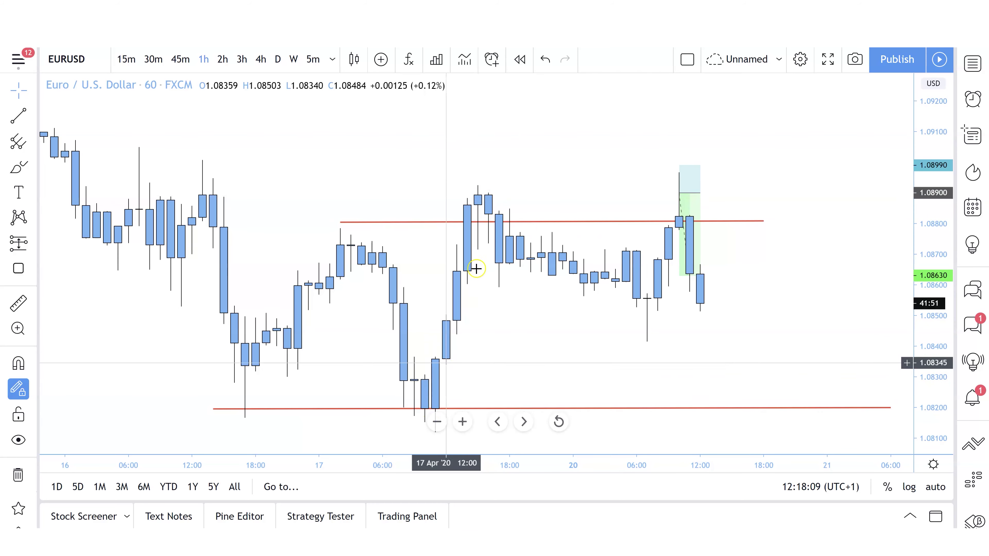
drag(485, 225, 525, 193)
click(525, 181)
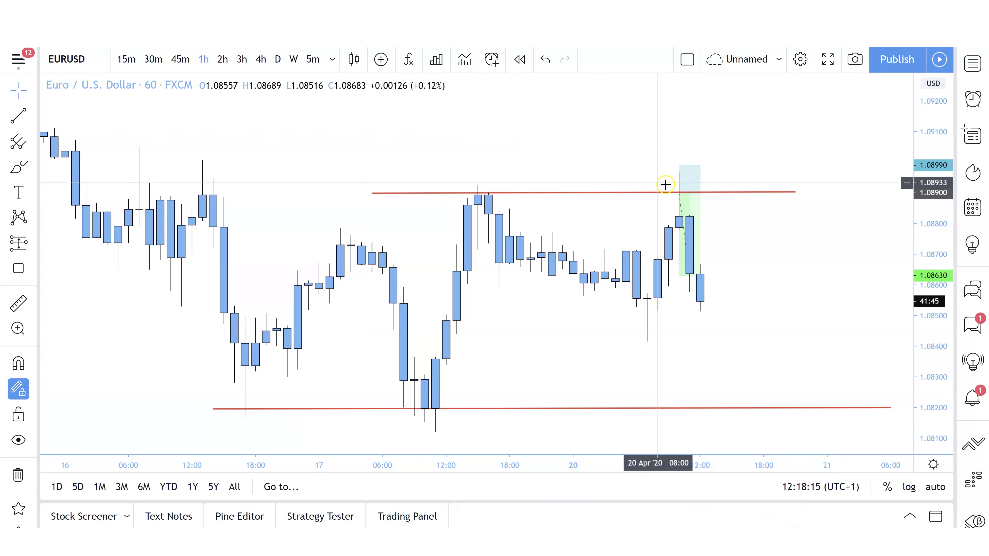
click(679, 192)
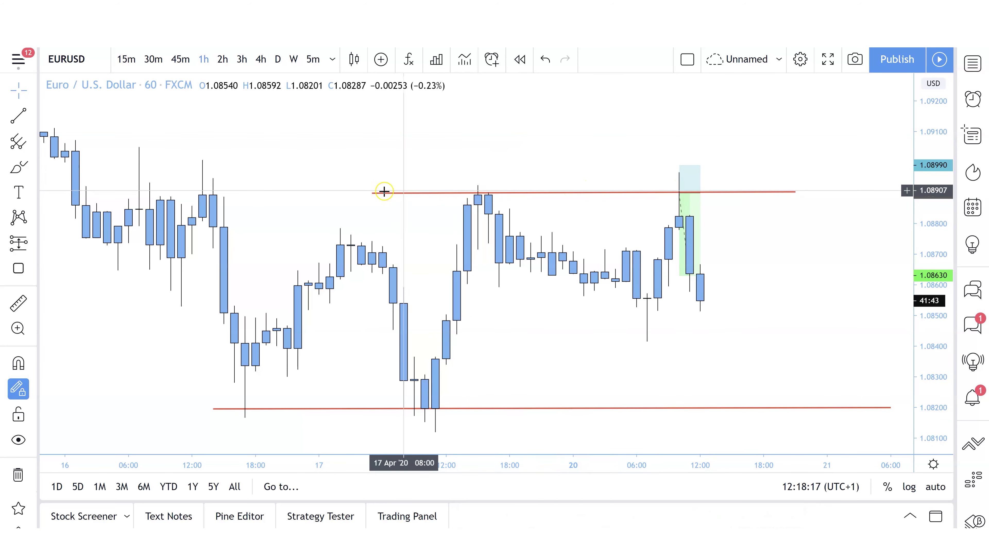
- Extend the start of the resistance line back to 16 Apr 06:00 at about 1.08909
drag(372, 193, 128, 190)
click(288, 155)
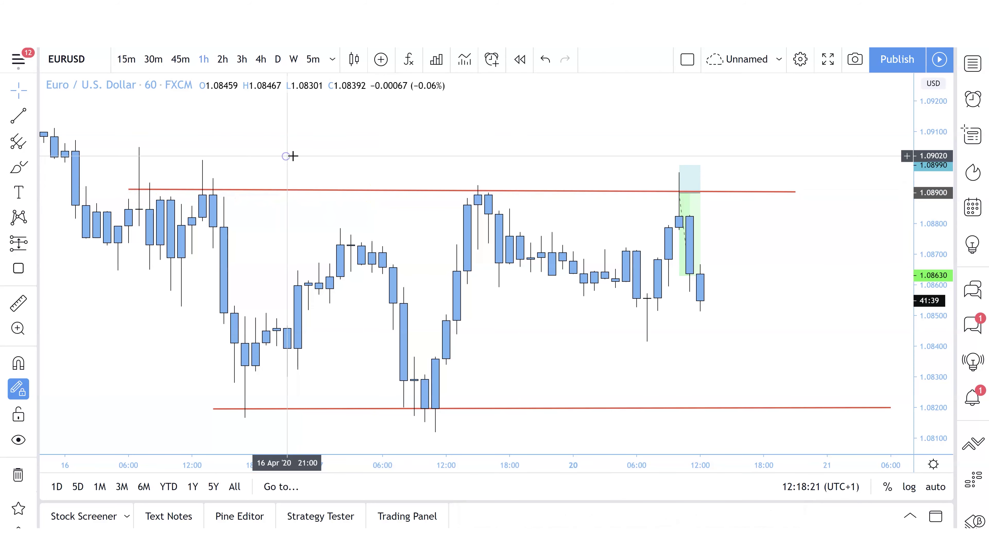
click(275, 163)
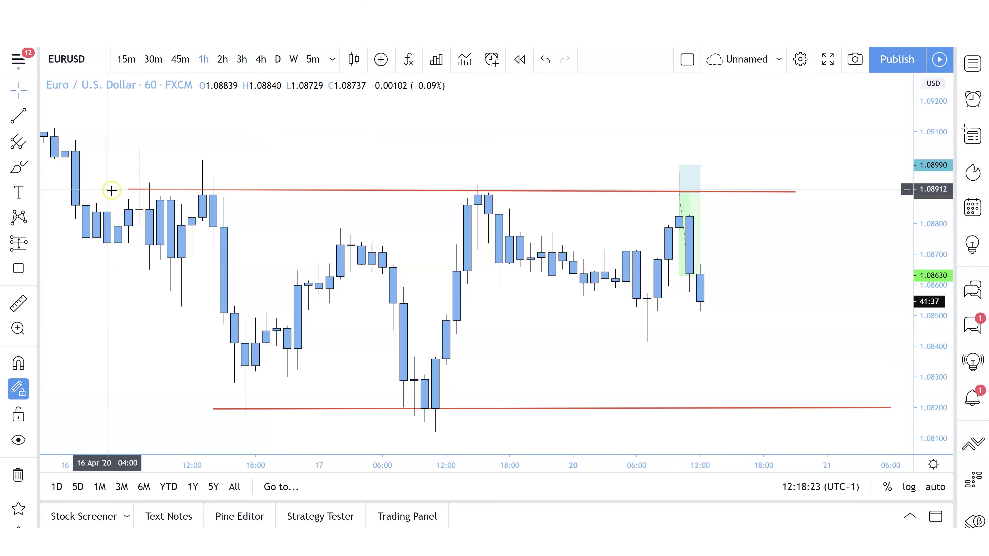
click(128, 192)
drag(128, 191, 128, 190)
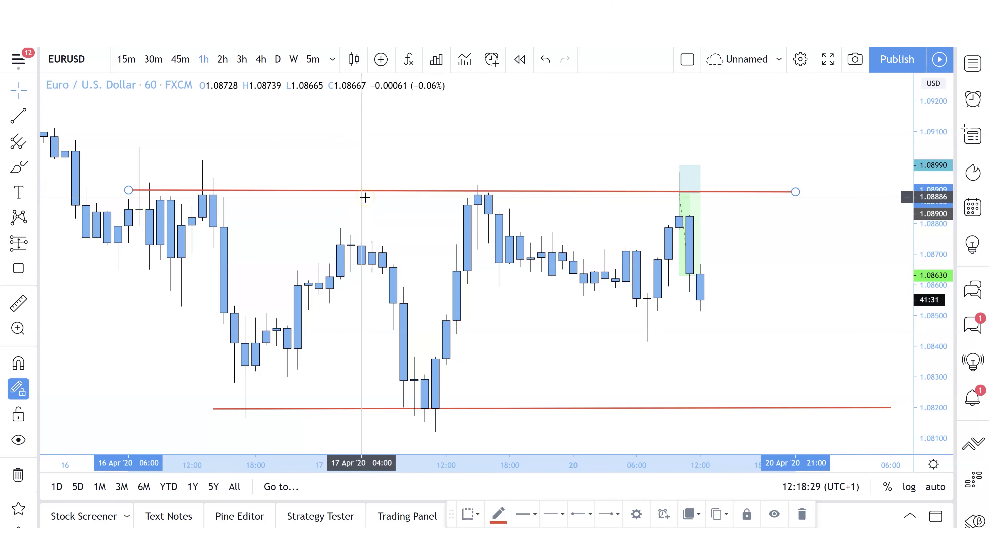
- Examine where the 1-hour candles touch the resistance line and the support line
click(243, 407)
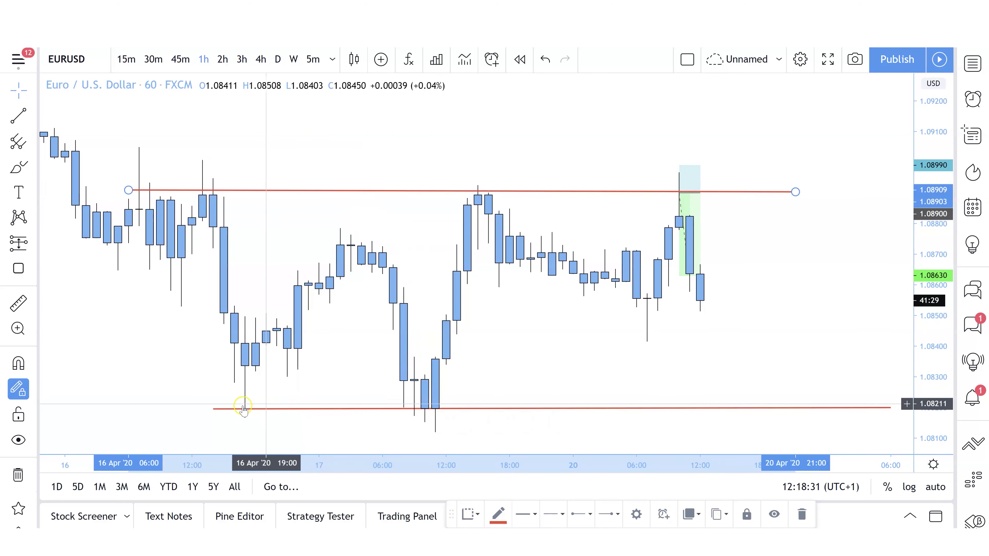
click(287, 200)
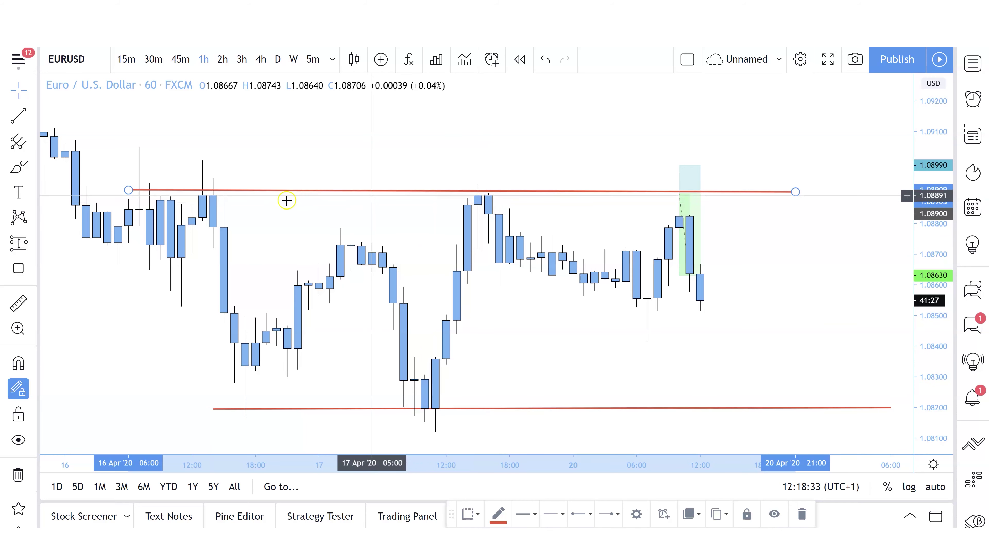
click(205, 195)
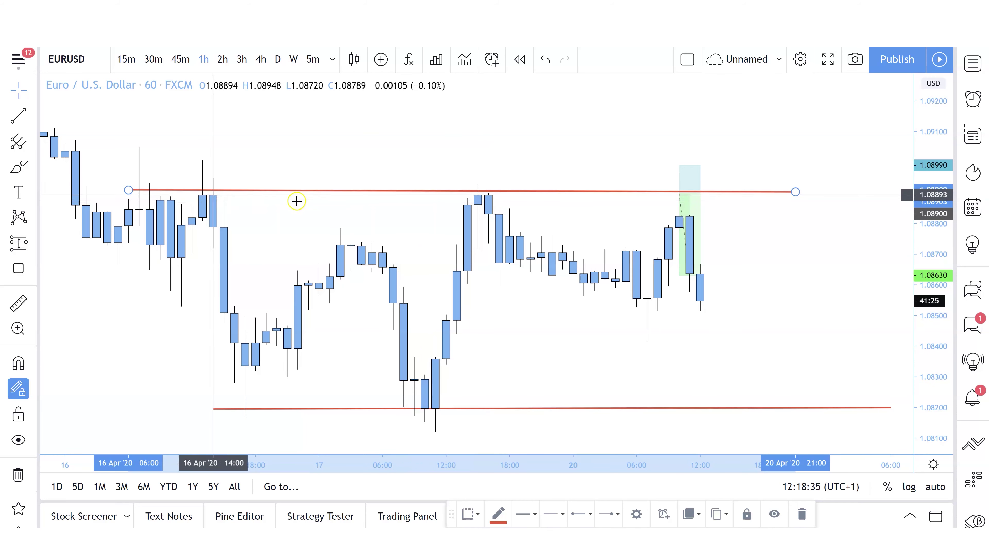
click(614, 301)
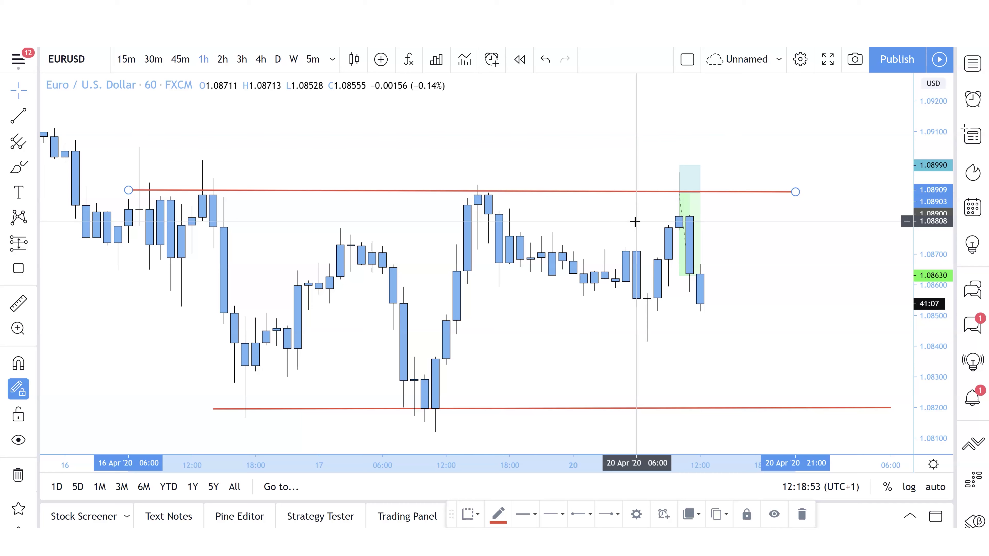
click(545, 179)
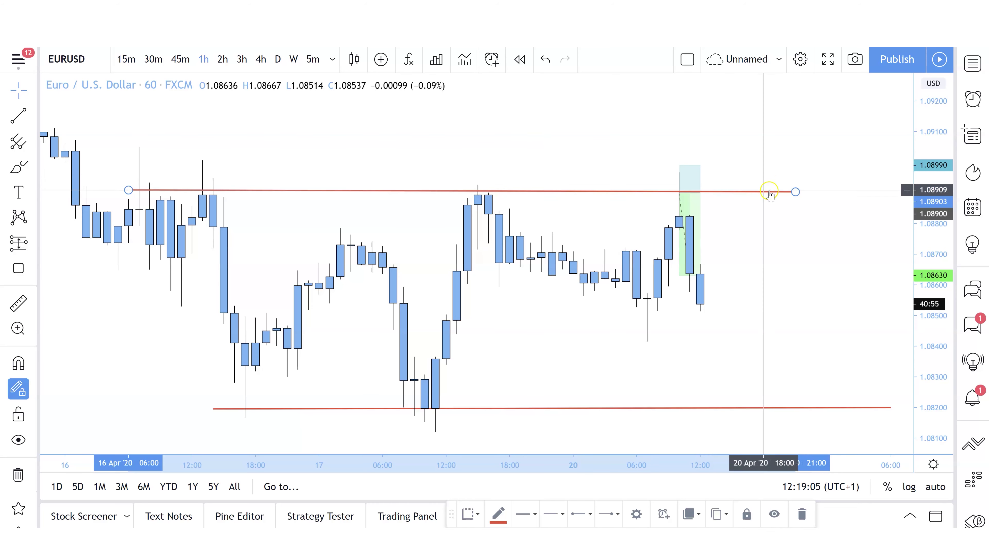
click(729, 408)
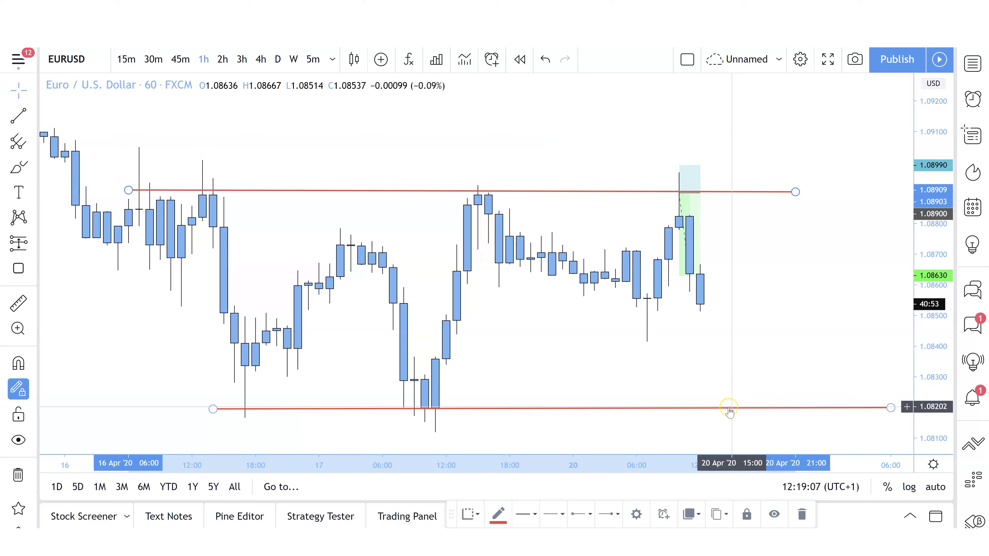
drag(730, 412, 732, 412)
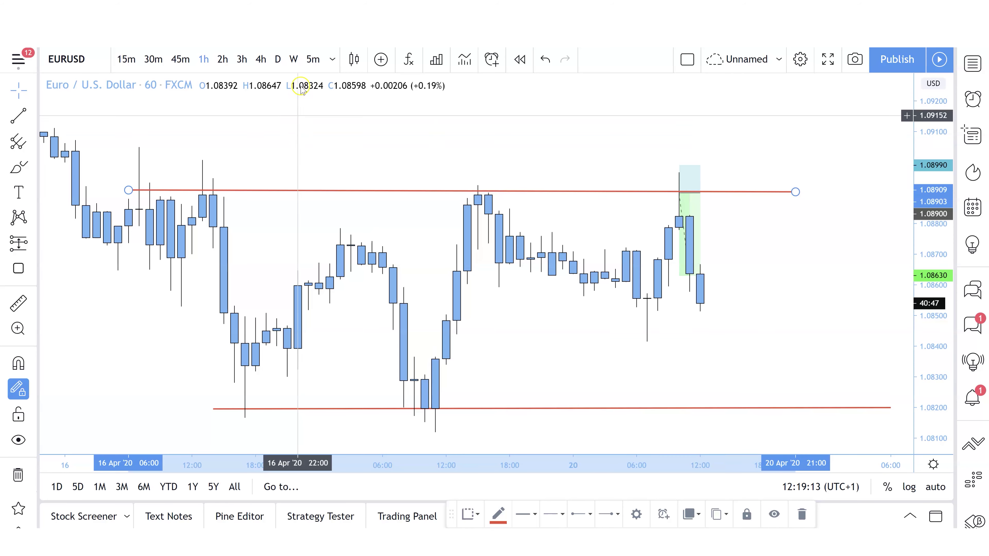
- Switch the chart to the 5-minute timeframe and enlarge the price range around the short position at the resistance line
click(312, 59)
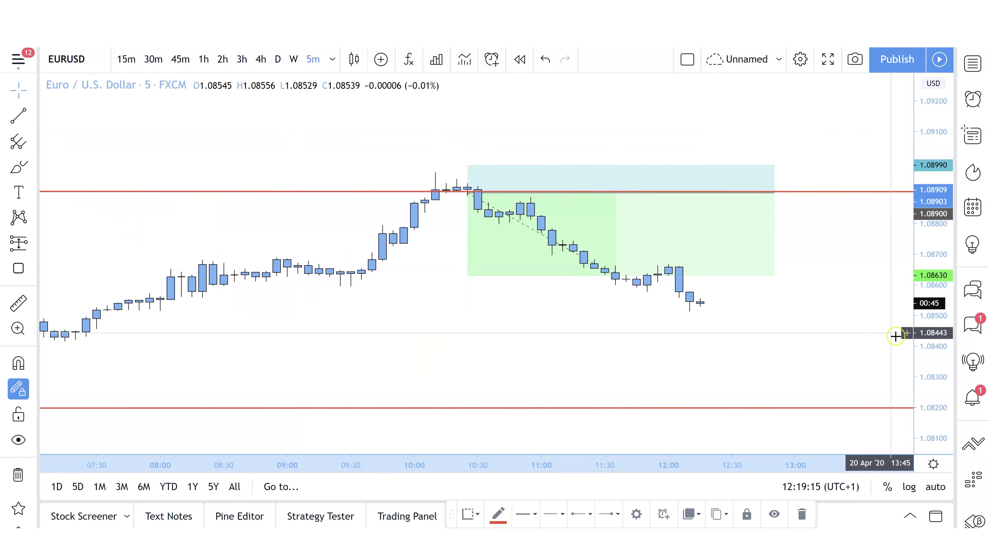
drag(920, 350, 898, 170)
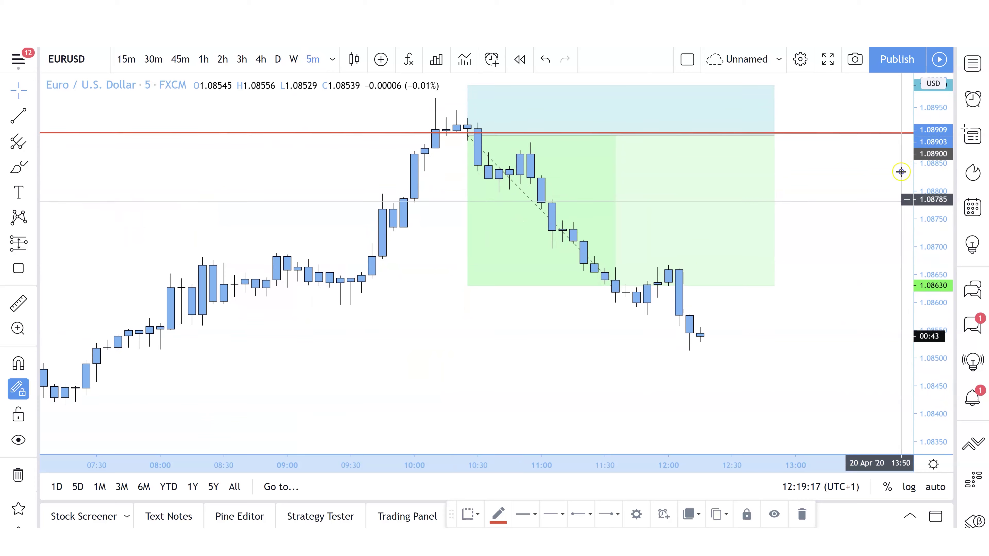
scroll(884, 283, down, 5)
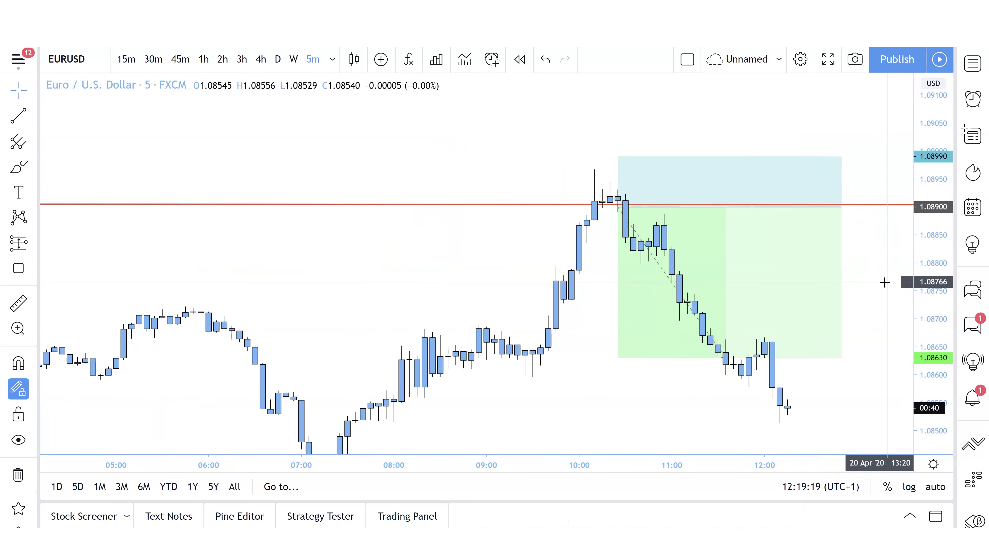
mouse_move(585, 388)
mouse_down()
mouse_move(571, 362)
mouse_move(534, 367)
mouse_up()
- Sketch a rising zigzag with a circled peak and a short falling stroke in the empty area before the position, using the Brush
click(19, 168)
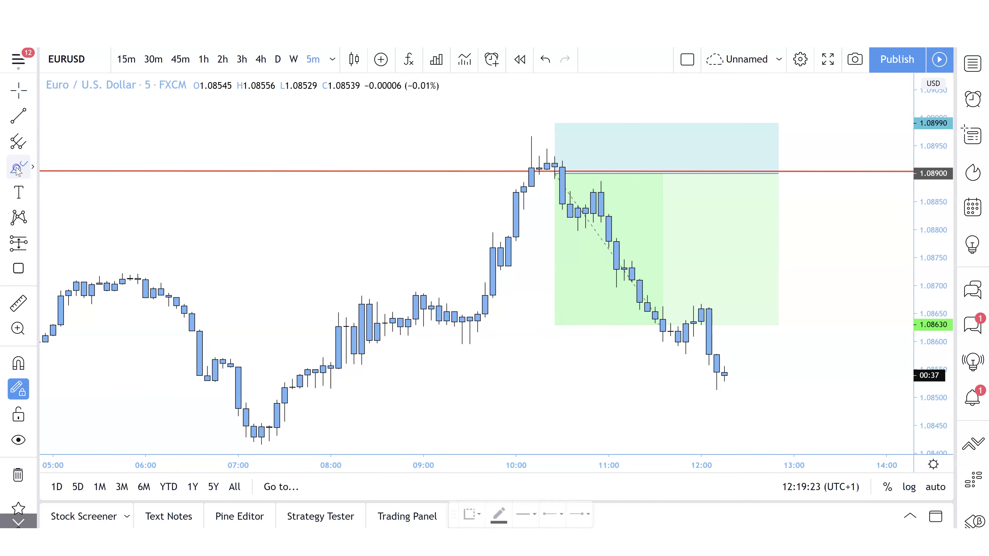
mouse_move(225, 298)
mouse_down()
mouse_move(263, 243)
mouse_move(286, 267)
mouse_move(319, 211)
mouse_move(315, 198)
mouse_move(325, 204)
mouse_move(315, 200)
mouse_up()
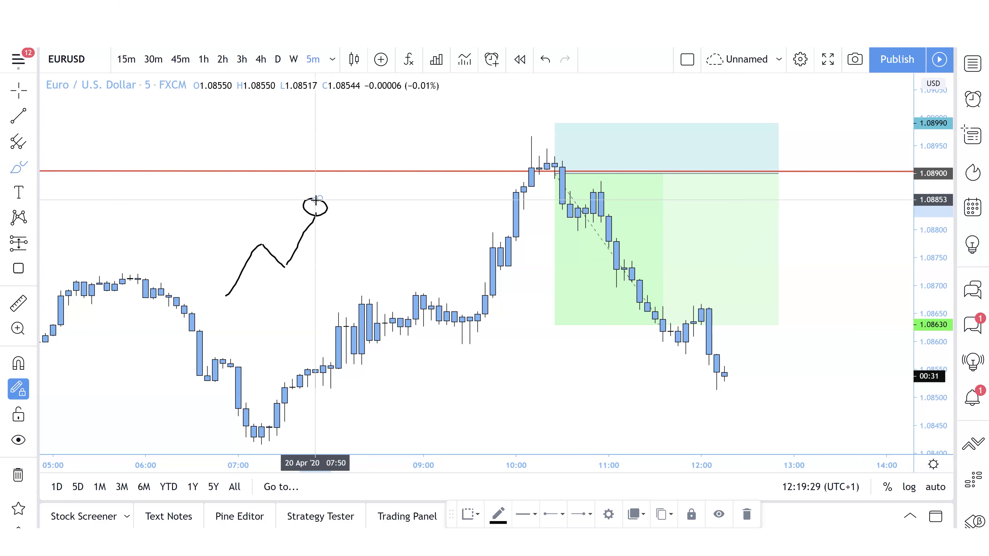
click(321, 197)
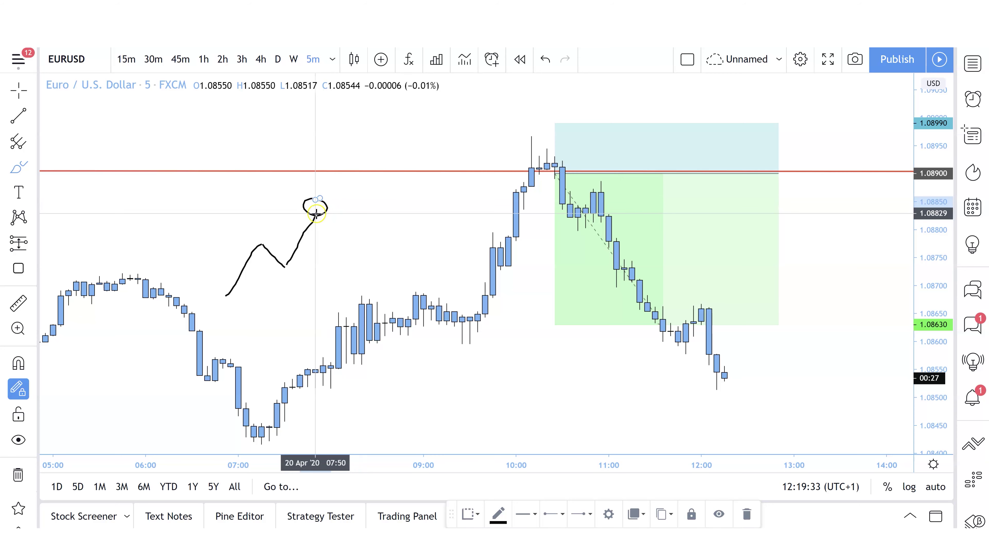
drag(315, 213, 330, 243)
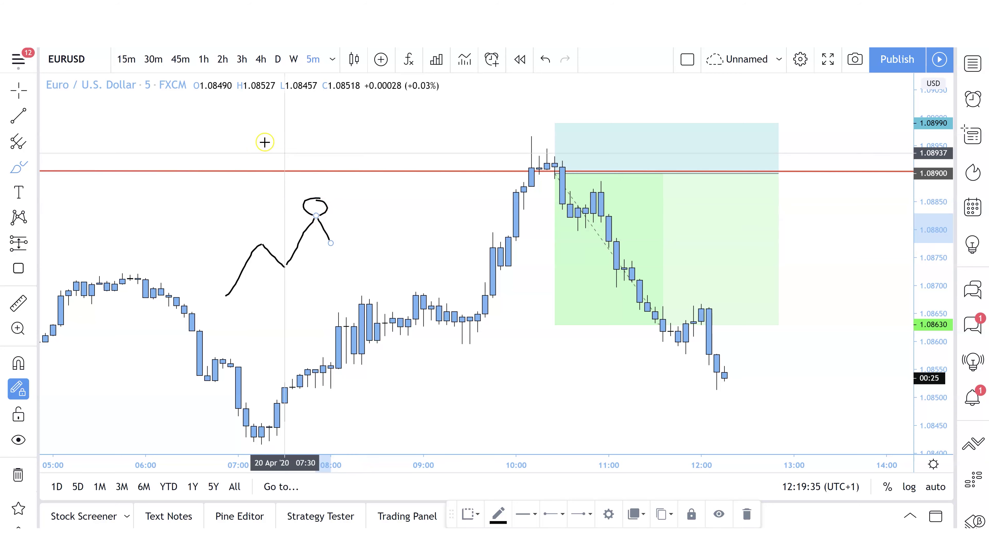
- Sketch two short horizontal levels above the zigzag, one with a downward break-and-retest path and one with an upward one
drag(241, 137, 308, 136)
mouse_move(249, 158)
mouse_down()
mouse_move(327, 158)
mouse_move(290, 167)
mouse_move(316, 159)
mouse_move(345, 203)
mouse_up()
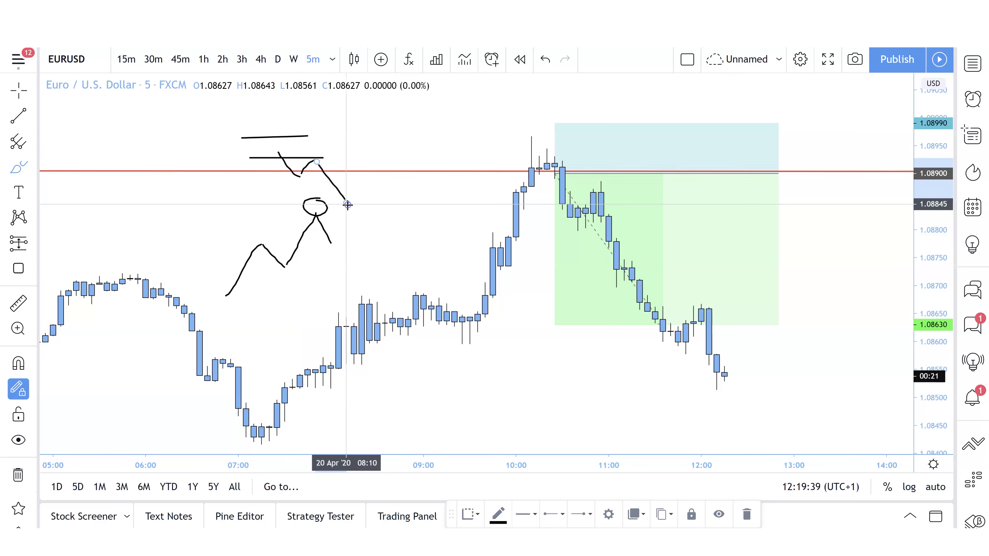
mouse_move(272, 139)
mouse_down()
mouse_move(290, 123)
mouse_move(299, 132)
mouse_move(330, 96)
mouse_up()
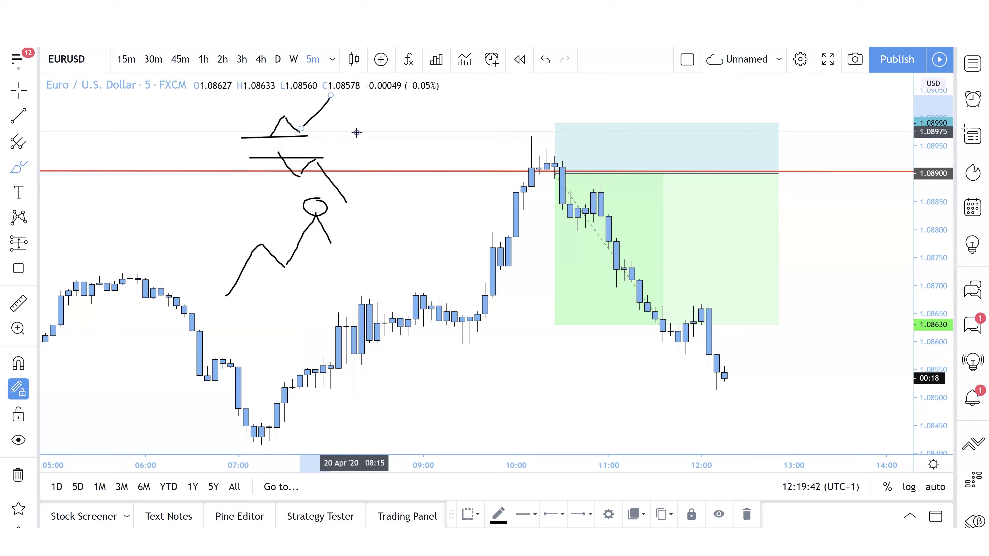
- Undo all the freehand brush sketches
click(538, 64)
click(539, 64)
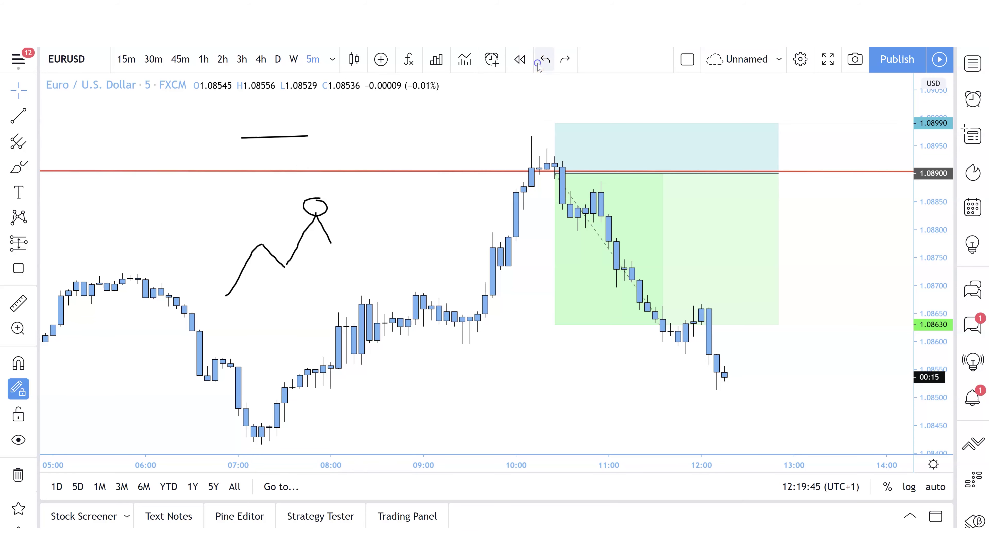
click(538, 64)
click(539, 64)
click(539, 65)
click(538, 65)
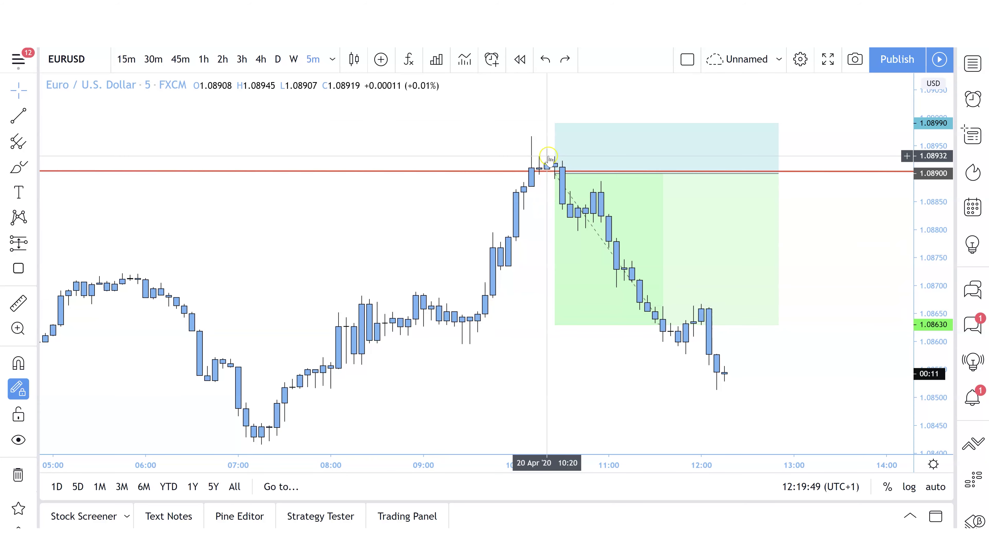
- Nudge the resistance line up to about 1.08912 and circle the candle wicks above it around 10:15 with the Brush
drag(493, 173, 494, 176)
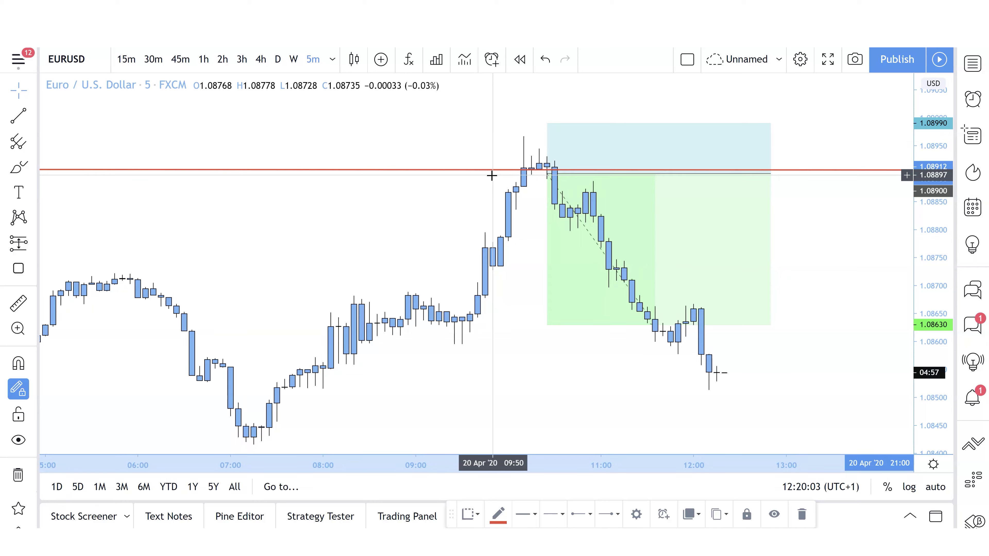
click(564, 149)
mouse_move(536, 141)
mouse_down()
mouse_move(522, 147)
mouse_move(534, 172)
mouse_move(523, 144)
mouse_up()
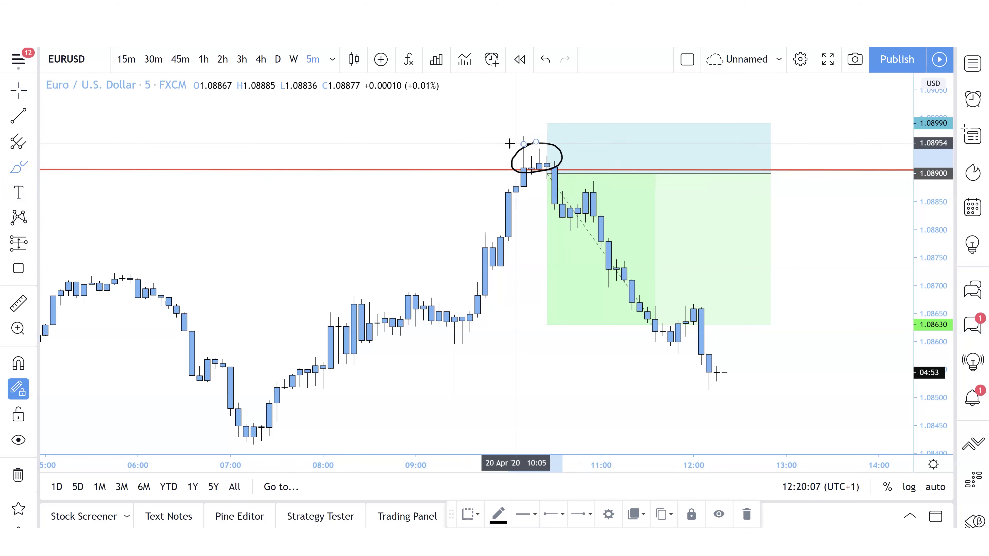
key(Escape)
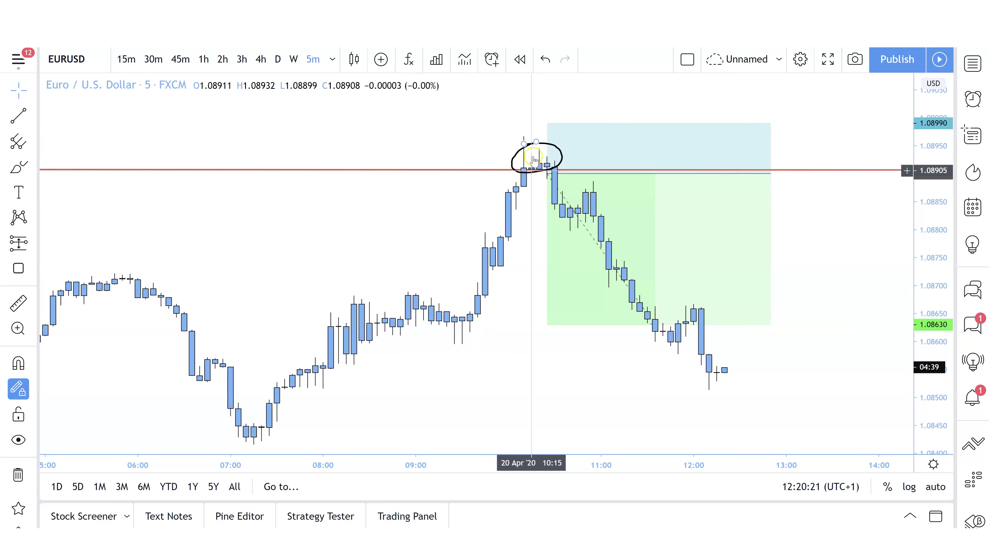
click(555, 191)
click(507, 186)
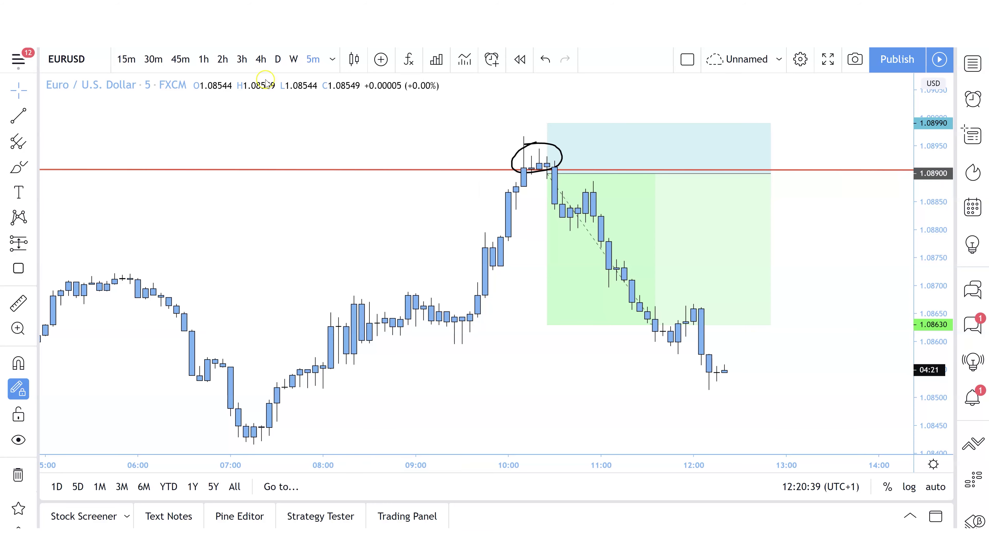
- Examine both lines on the 4-hour timeframe and their candle touches on the 1-hour timeframe
click(260, 58)
drag(922, 186, 876, 431)
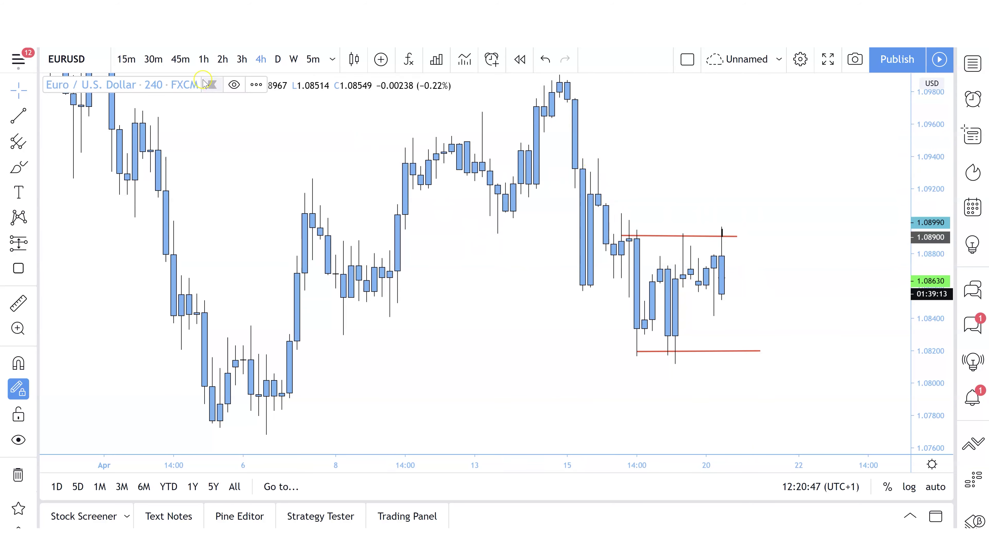
click(203, 61)
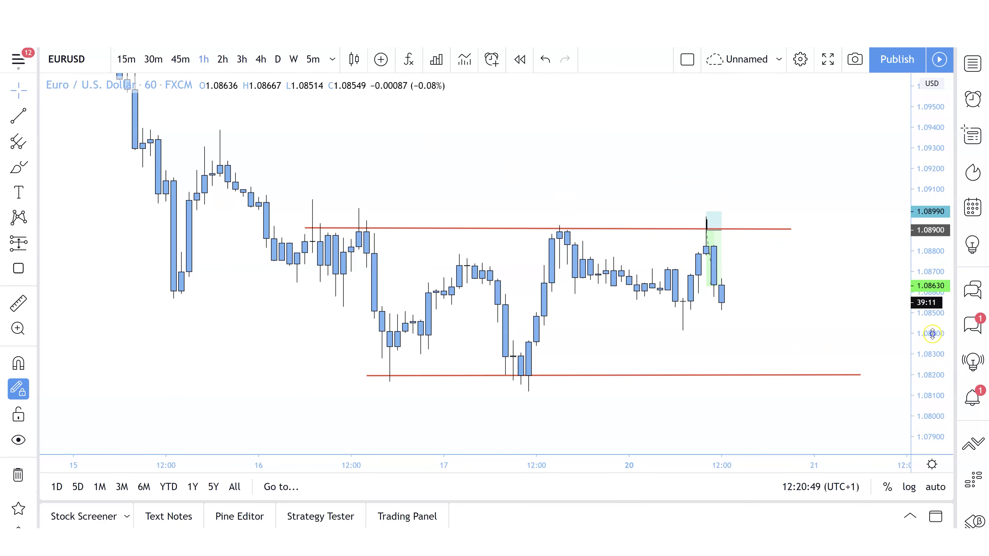
drag(847, 328, 817, 312)
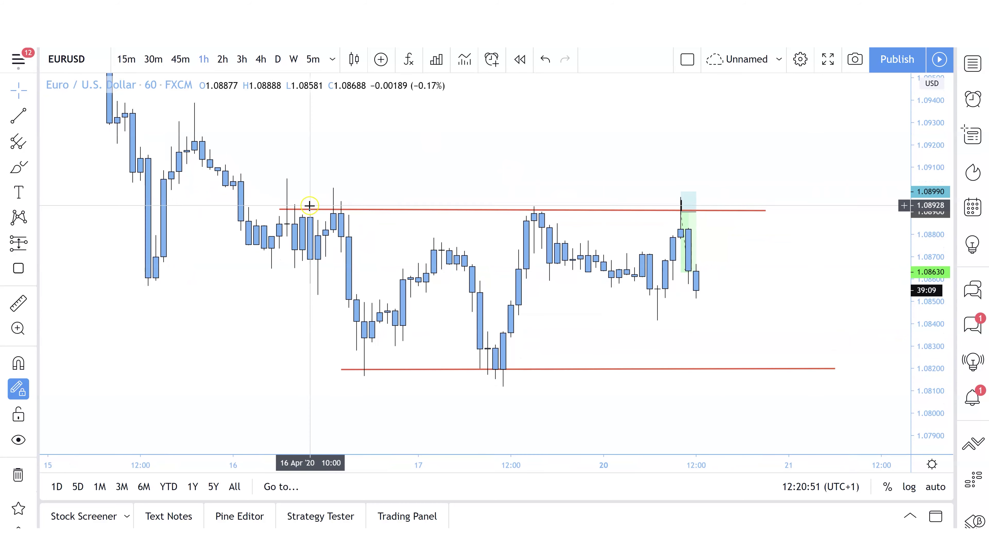
click(498, 212)
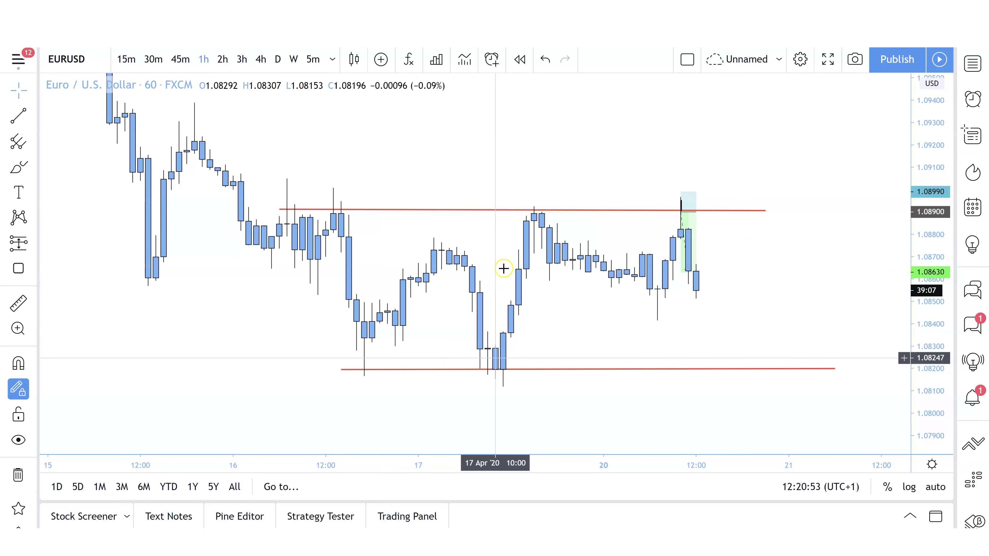
click(502, 369)
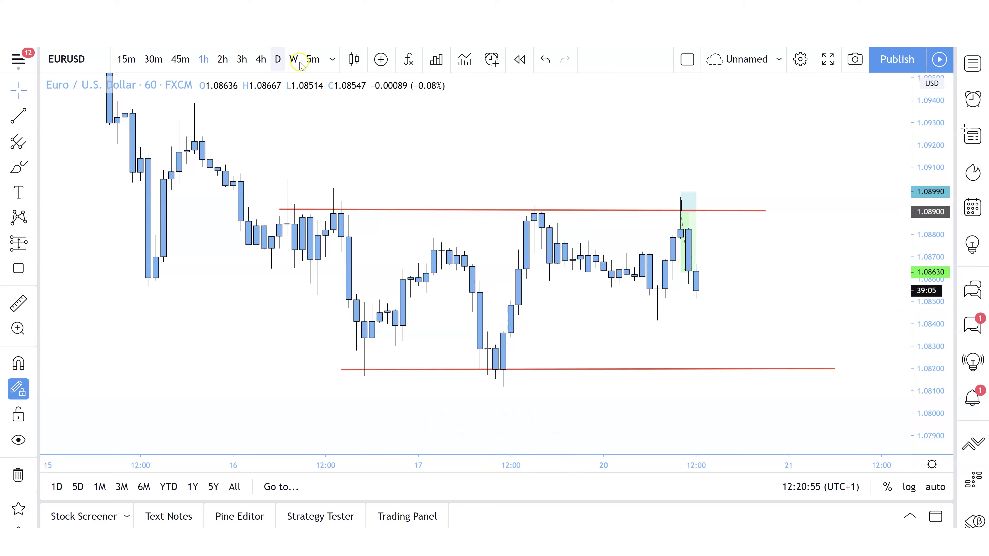
- Return the chart to the 5-minute timeframe and enlarge the price range around the circled candles and the short position
click(314, 59)
drag(936, 408, 850, 338)
drag(929, 377, 921, 358)
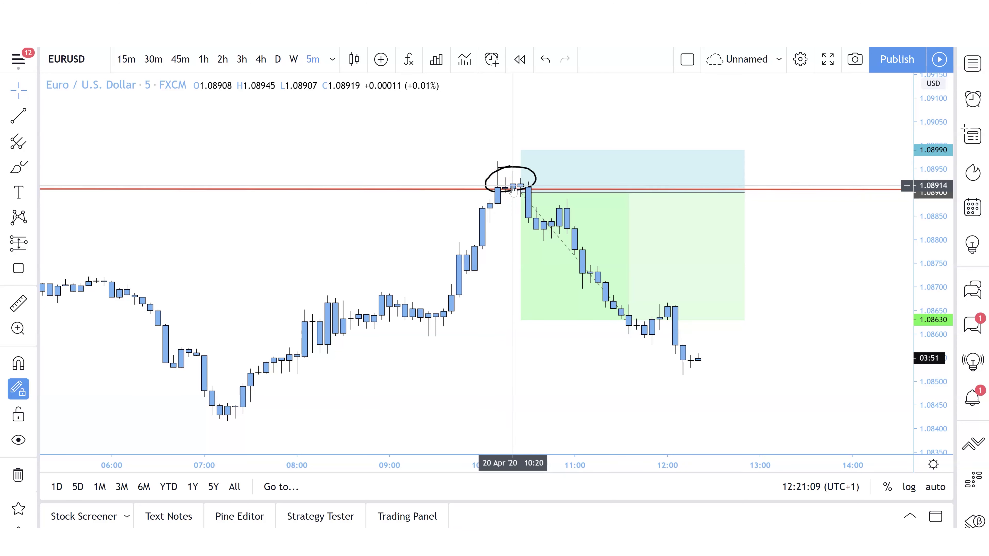
click(497, 188)
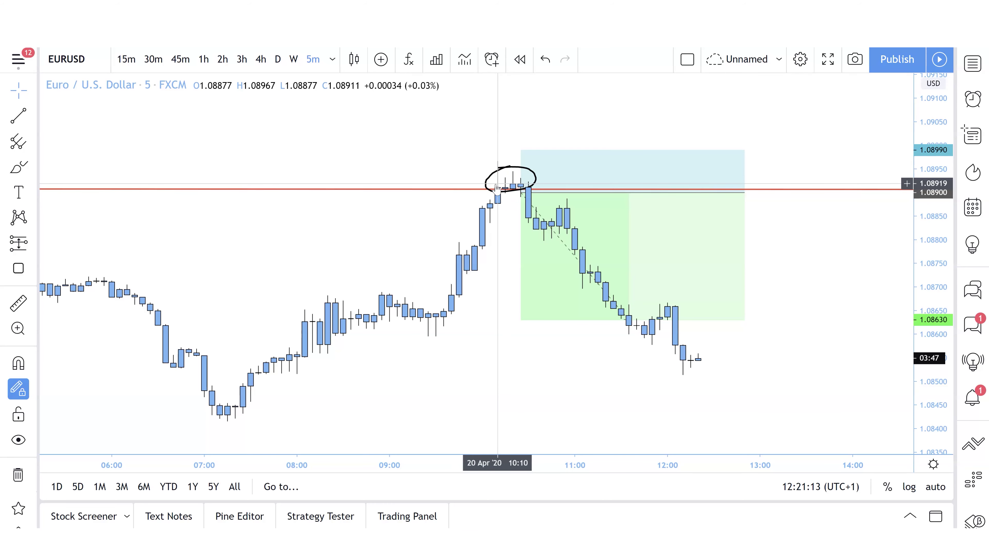
drag(943, 397, 884, 339)
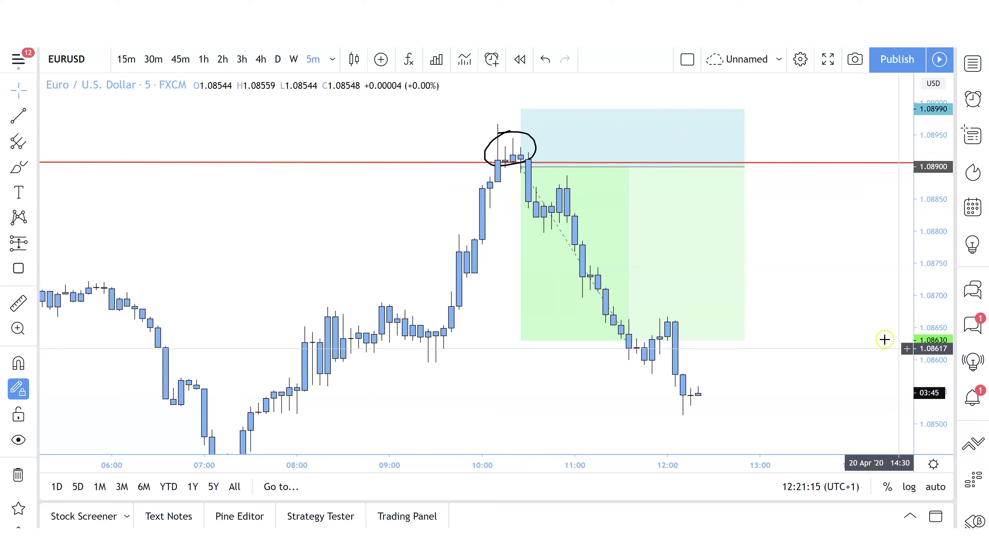
- Send the short position drawing to the back of the chart's visual order
click(694, 271)
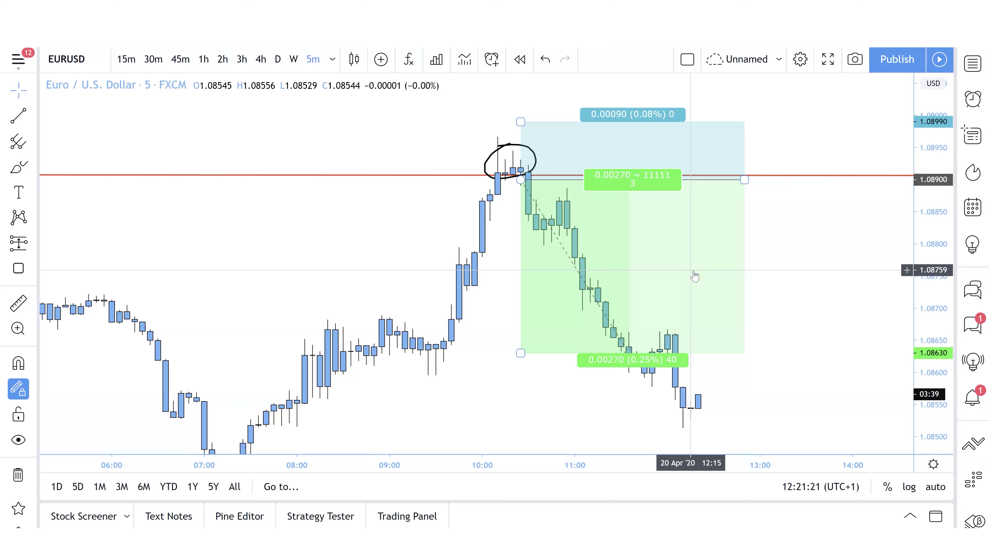
right_click(700, 221)
mouse_move(742, 232)
mouse_move(778, 257)
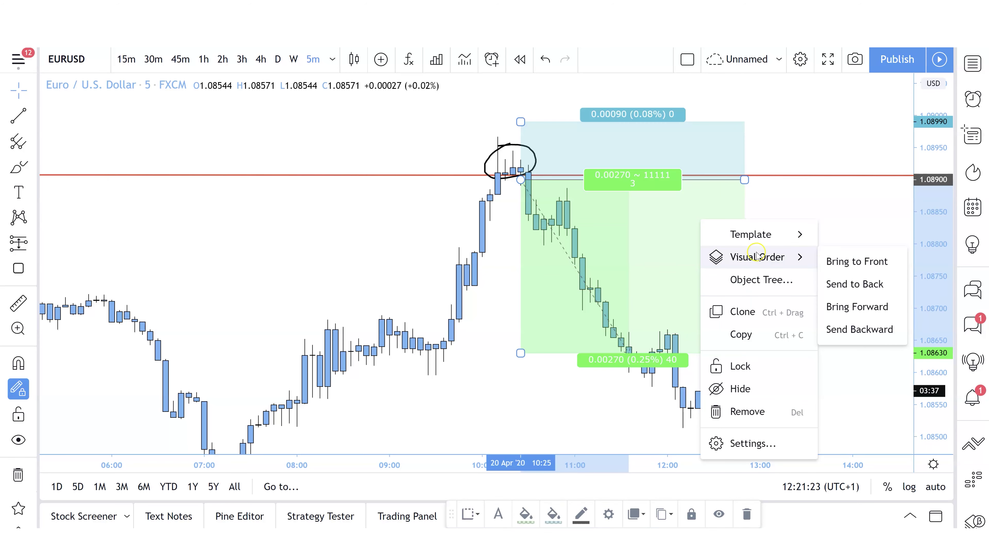
click(833, 283)
click(831, 289)
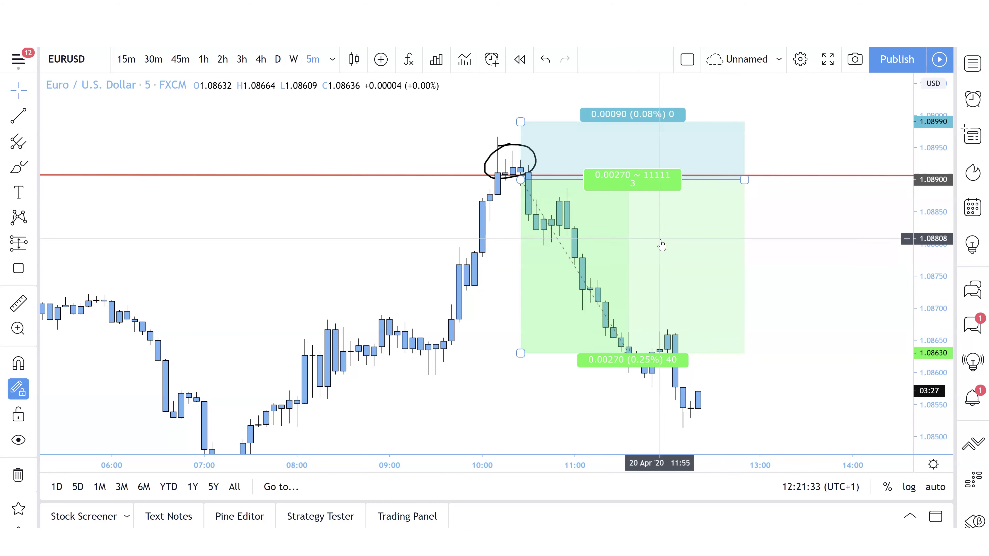
click(661, 245)
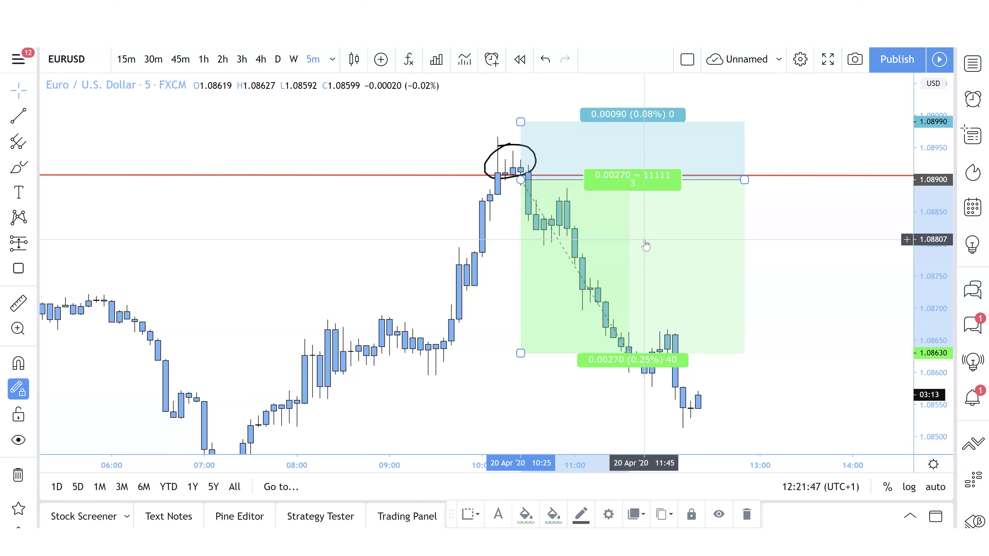
- Examine the short position against the resistance and support lines on the 1-hour timeframe
scroll(644, 240, down, 2)
click(608, 275)
scroll(607, 276, down, 8)
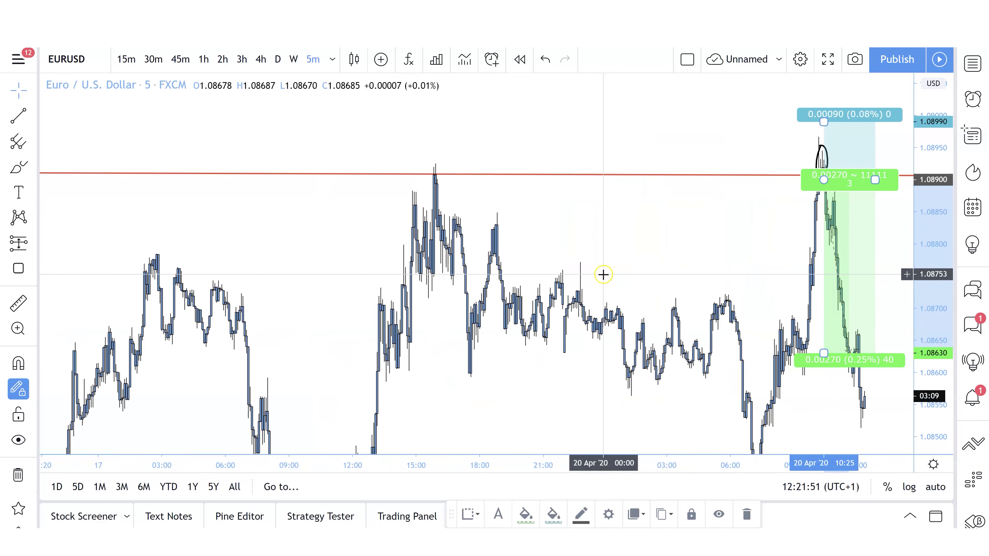
click(204, 62)
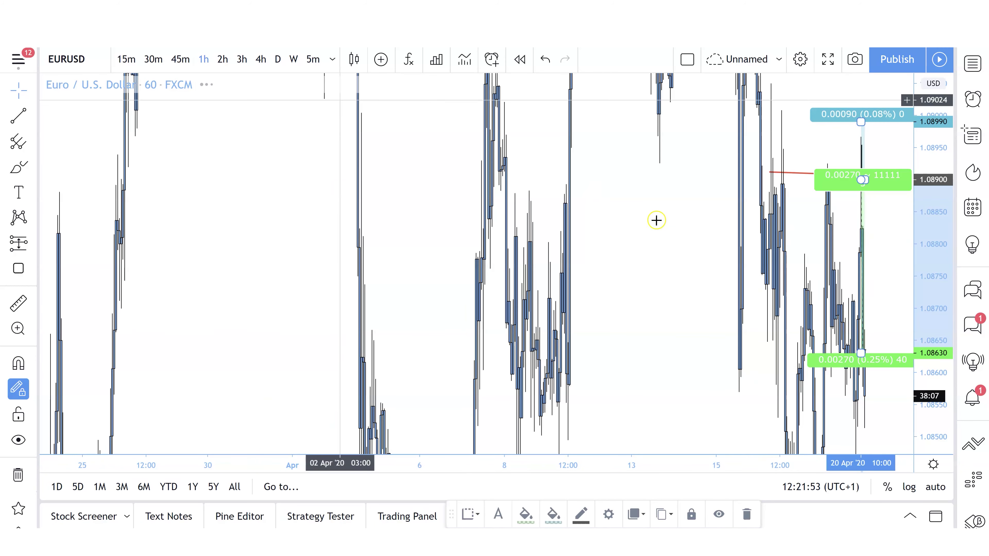
drag(598, 316, 492, 319)
scroll(492, 318, up, 8)
drag(754, 320, 817, 307)
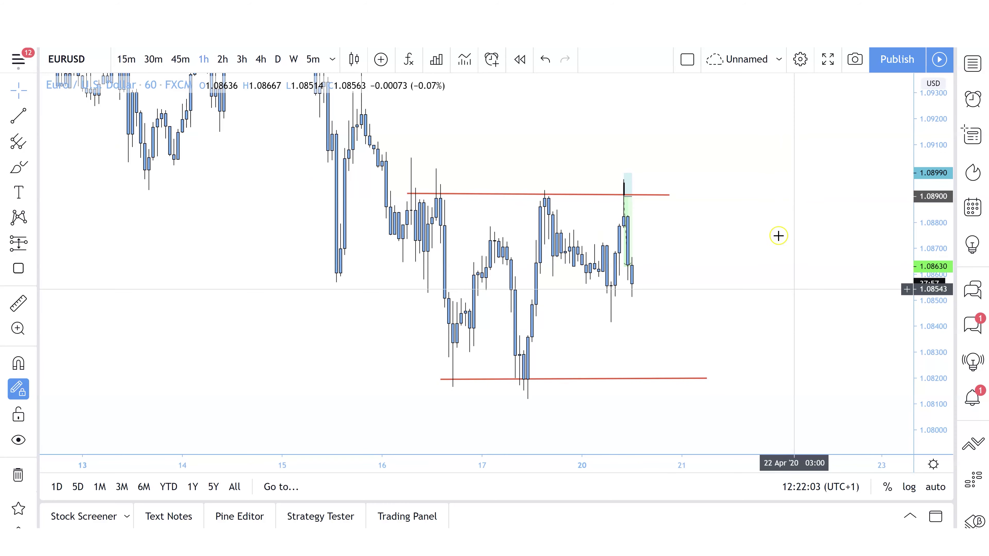
click(767, 227)
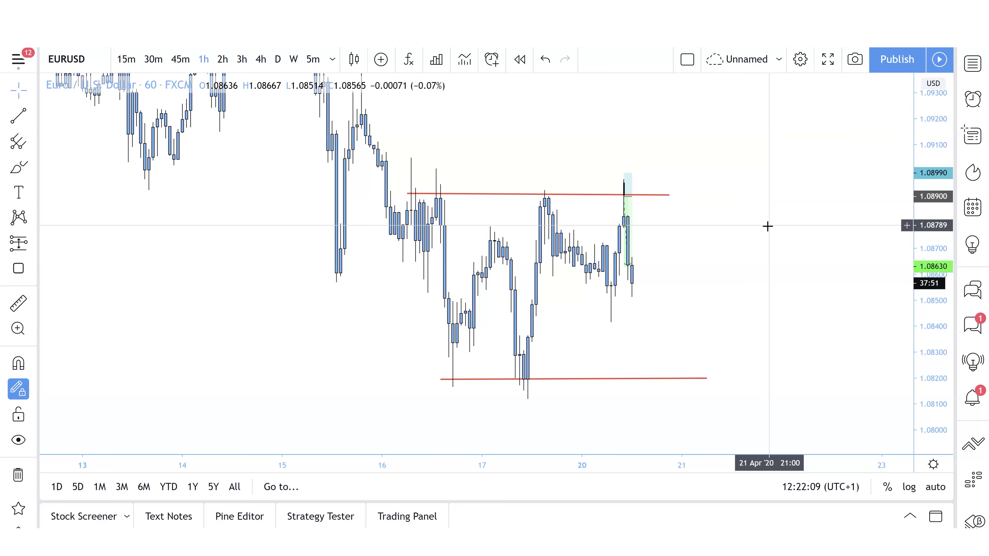
scroll(768, 227, up, 4)
drag(766, 223, 810, 278)
- Compare both lines with the candles on the 4-hour timeframe and return to the 1-hour timeframe
click(264, 67)
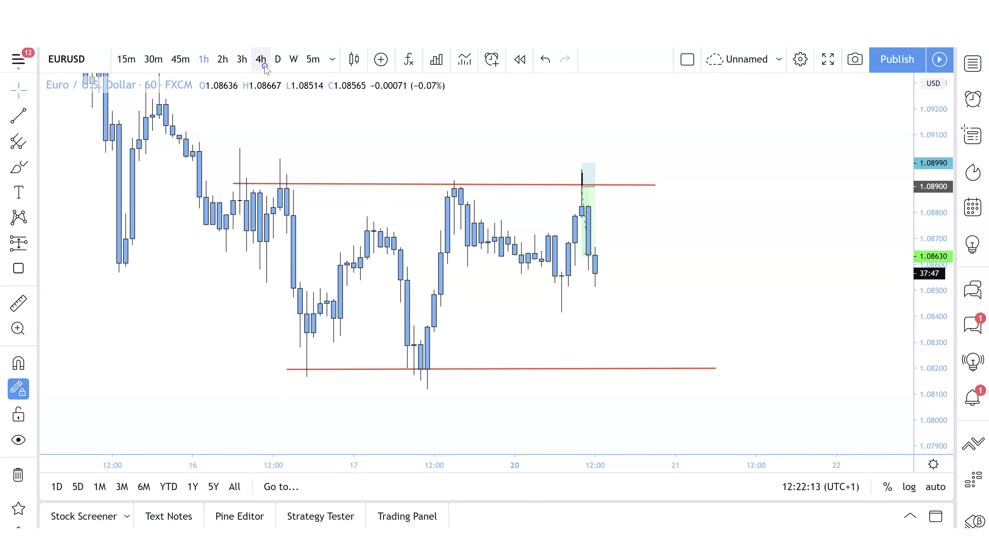
drag(931, 165, 888, 318)
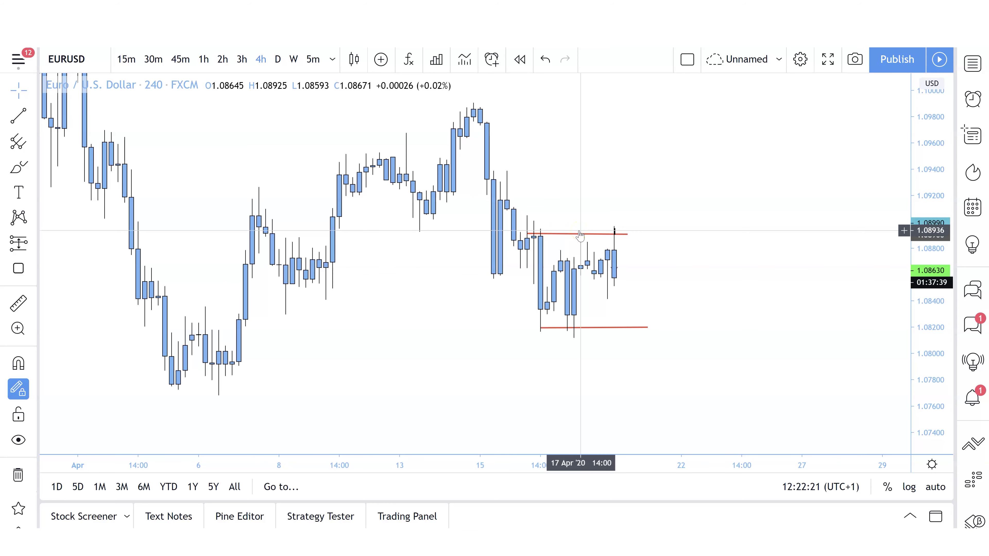
click(203, 59)
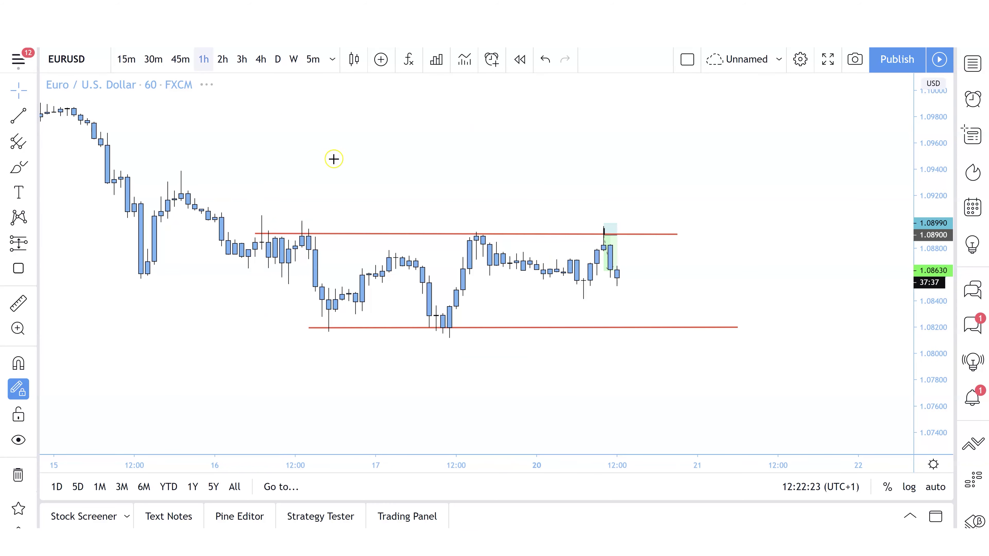
drag(945, 407, 876, 318)
drag(805, 317, 826, 311)
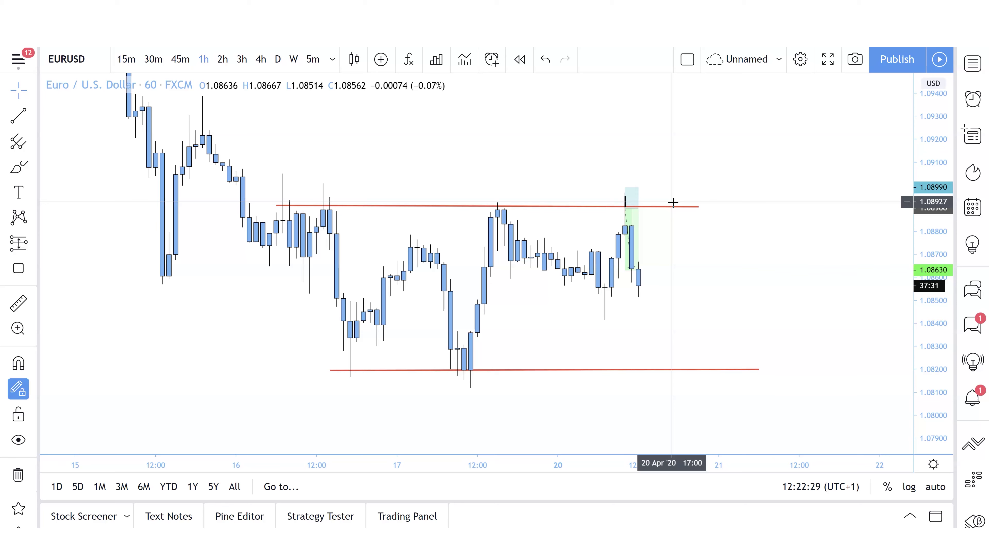
- Brush a roughly horizontal line under the latest candle at about 1.0855, with a long flat loop just below it
click(18, 167)
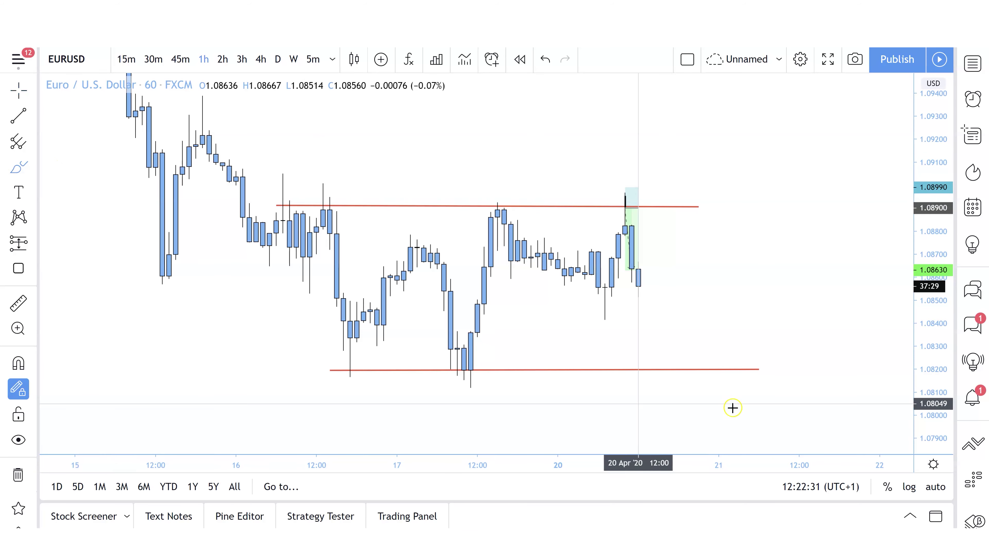
drag(627, 289, 478, 291)
mouse_move(408, 295)
mouse_down()
mouse_move(354, 303)
mouse_move(712, 309)
mouse_move(636, 286)
mouse_move(611, 290)
mouse_up()
drag(141, 283, 799, 286)
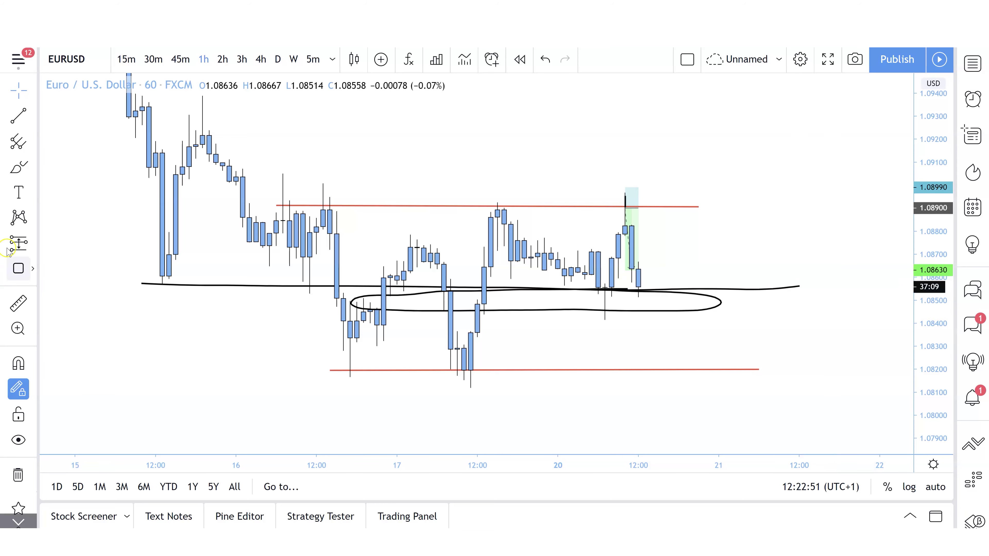
- Brush an X on the support line and a projected path breaking below it, retesting at a circle near 1.0820 and falling to about 1.0789
click(19, 168)
click(681, 363)
mouse_move(659, 366)
mouse_down()
mouse_move(672, 378)
mouse_move(661, 380)
mouse_up()
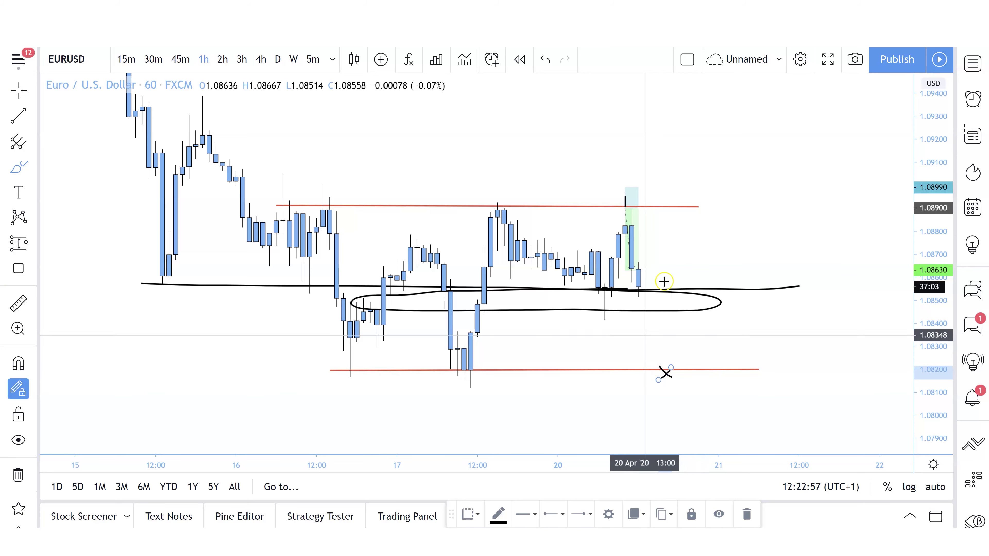
mouse_move(666, 290)
mouse_down()
mouse_move(727, 420)
mouse_move(768, 368)
mouse_move(753, 363)
mouse_move(805, 441)
mouse_up()
drag(833, 389, 807, 362)
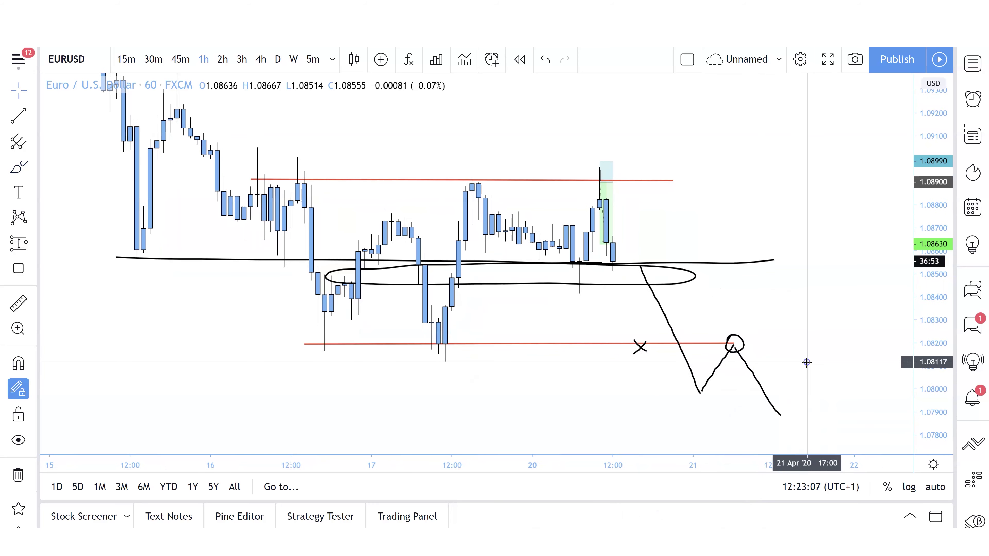
- Delete the brushed horizontal line and the flat loop between the support and resistance lines
click(620, 285)
key(Delete)
click(693, 263)
key(Delete)
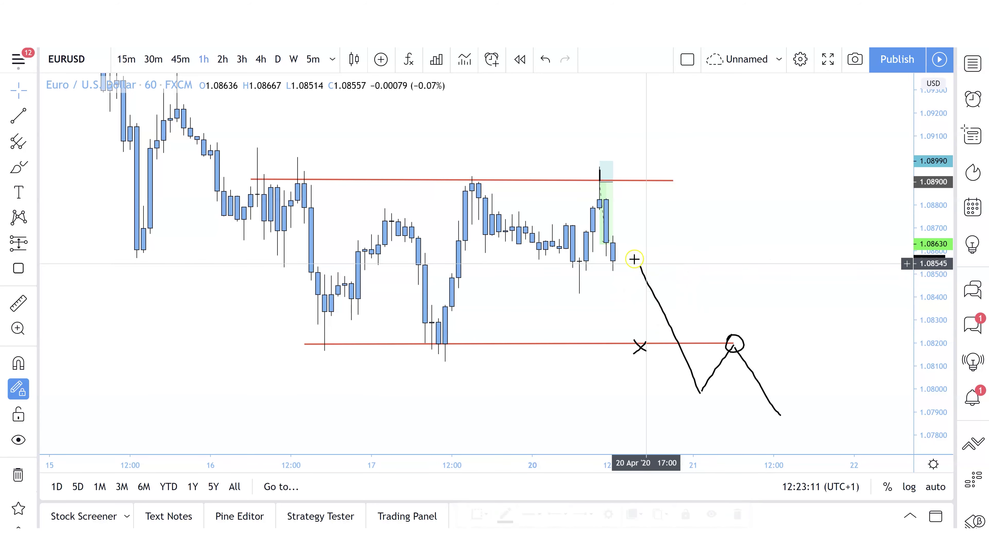
- Draw a horizontal trend line at about 1.08545 from 20 Apr 04:00 to 21 Apr 00:00
click(19, 116)
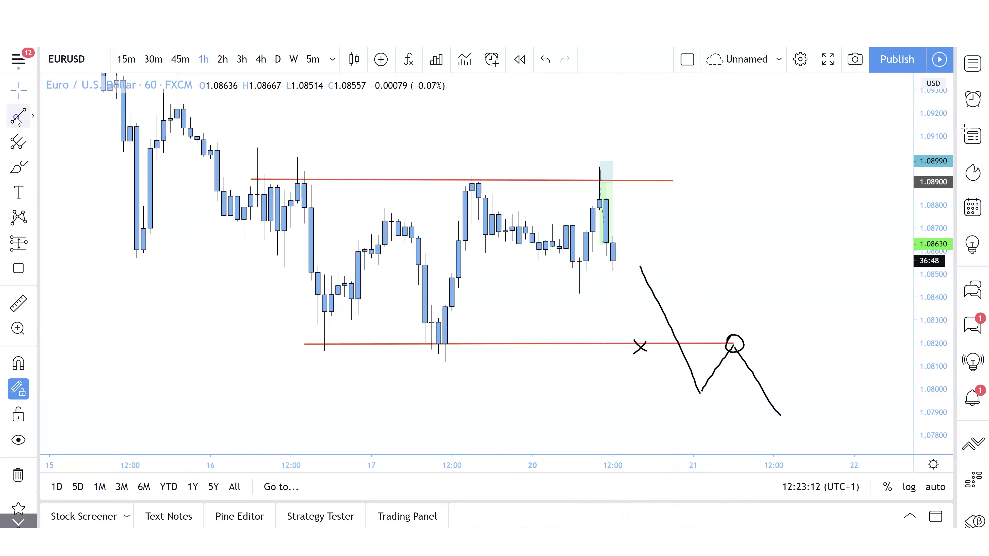
click(559, 264)
click(693, 263)
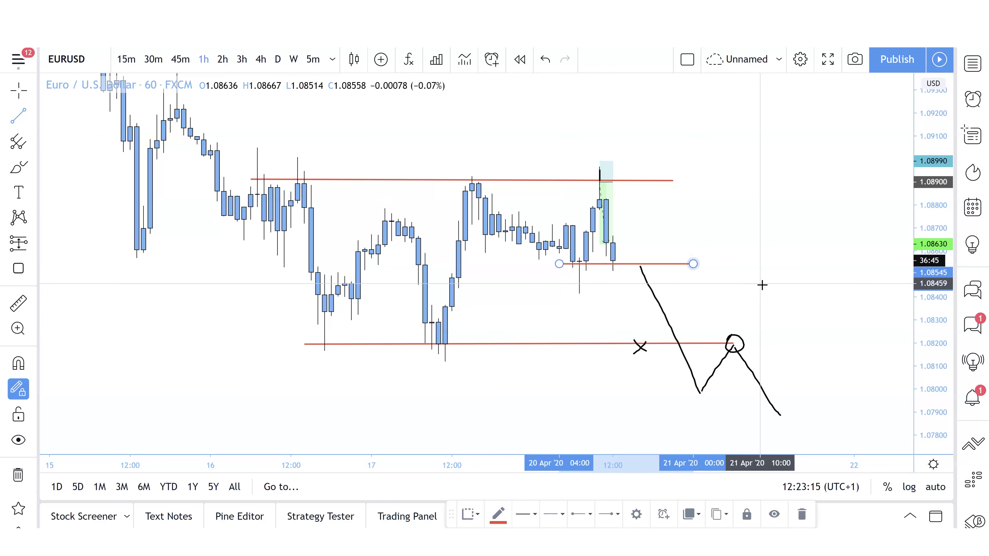
click(610, 291)
- Mark an X with two short crossing trend lines on the new line, just after the latest candle
click(18, 116)
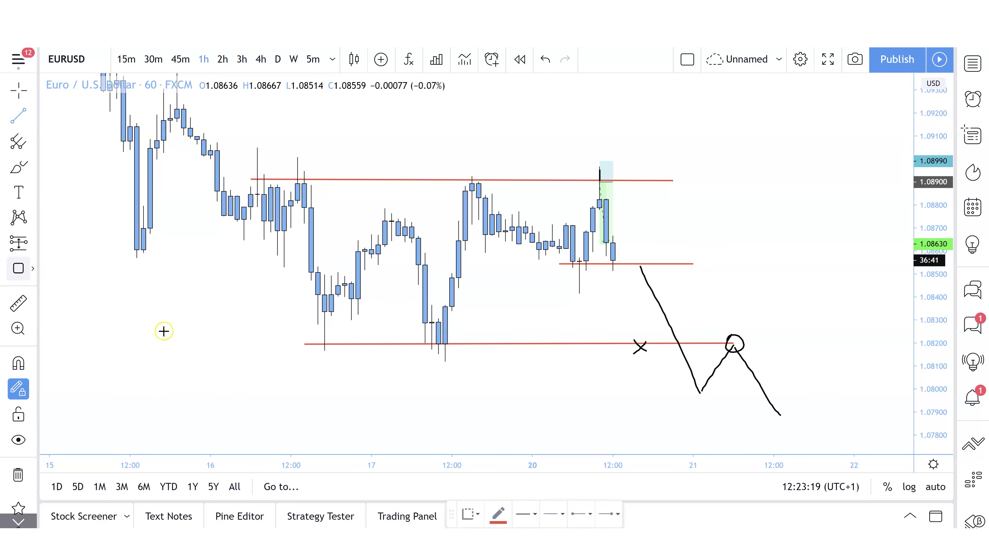
click(626, 255)
click(646, 267)
click(645, 253)
click(626, 268)
right_click(731, 271)
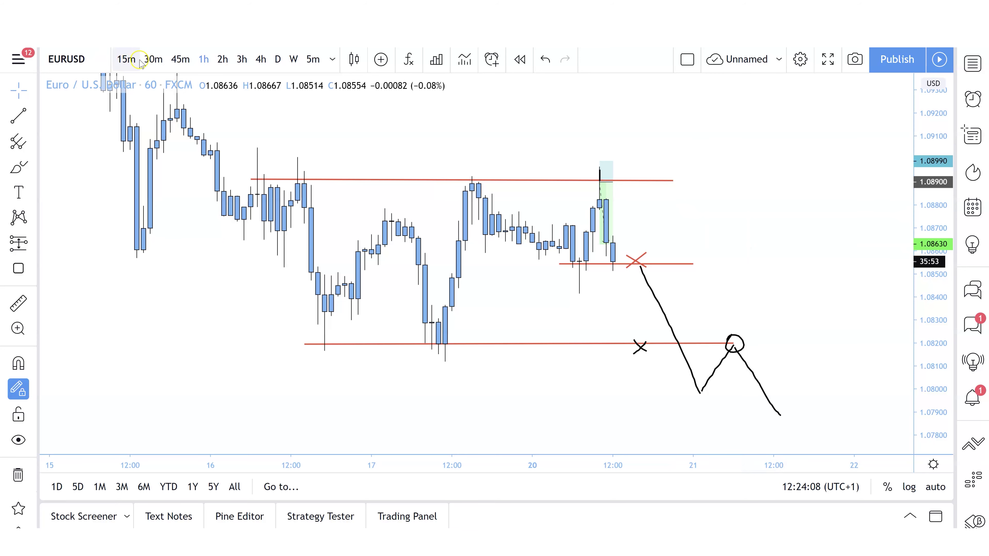
- On the 4-hour timeframe, start a trend line at about 1.0704 on 20 Apr 02:00 in an empty area of the chart
click(261, 59)
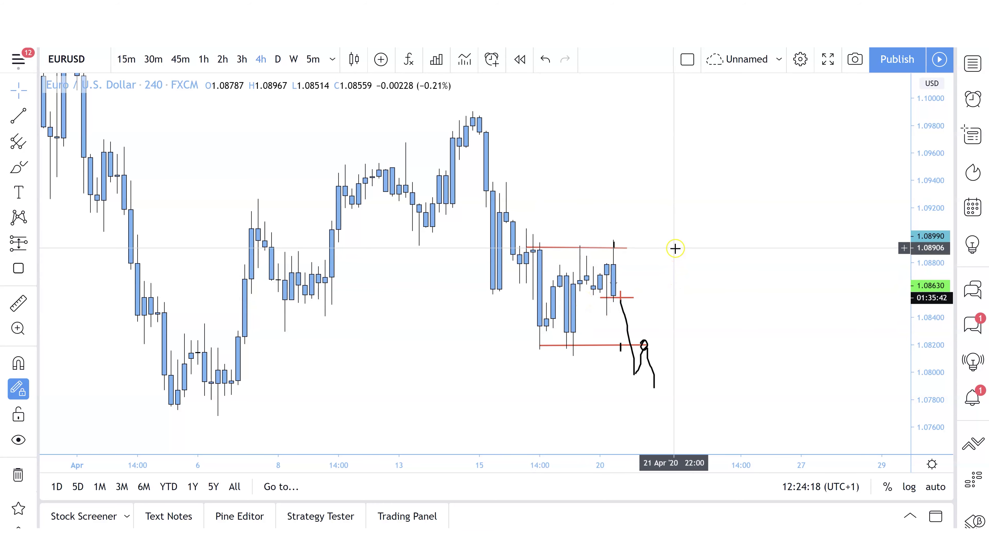
drag(729, 353, 384, 171)
click(18, 116)
click(262, 173)
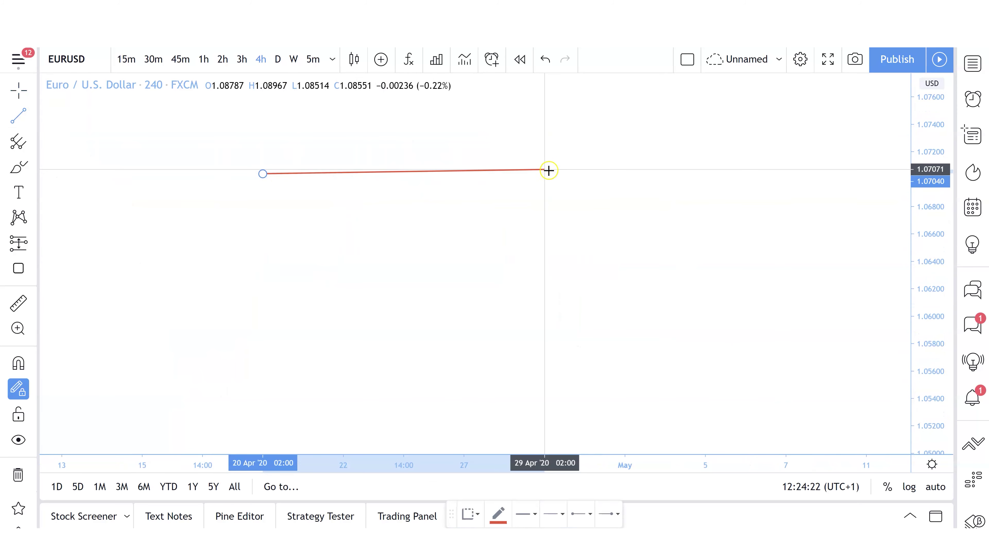
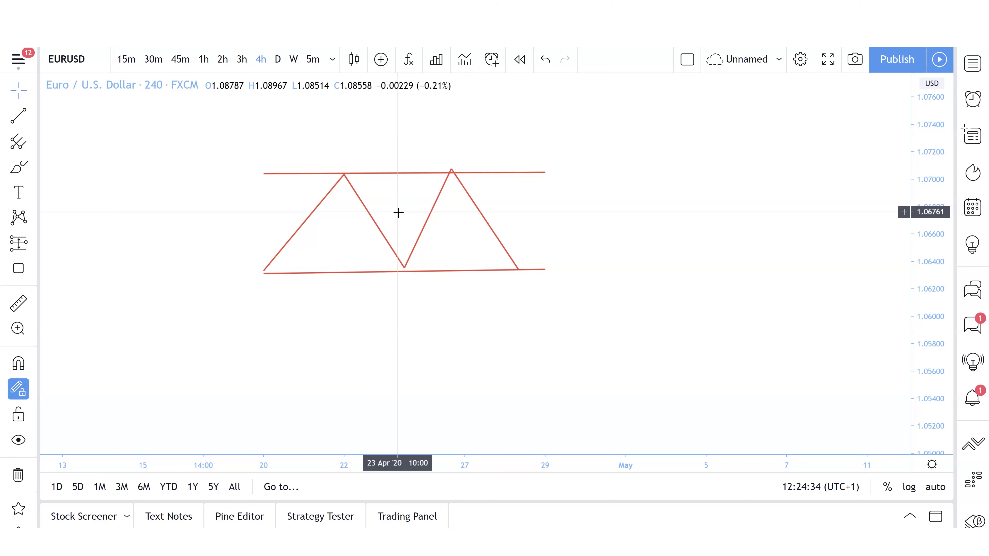
- Below the first range, sketch two horizontal trend lines at about 1.0594 and 1.0537 with a zigzag price path swinging between them
click(26, 114)
drag(257, 325, 544, 325)
drag(257, 406, 546, 404)
mouse_move(264, 403)
mouse_down()
mouse_move(304, 369)
mouse_move(324, 371)
mouse_move(335, 389)
mouse_move(353, 347)
mouse_move(375, 327)
mouse_move(397, 367)
mouse_move(432, 329)
mouse_up()
drag(432, 329, 537, 323)
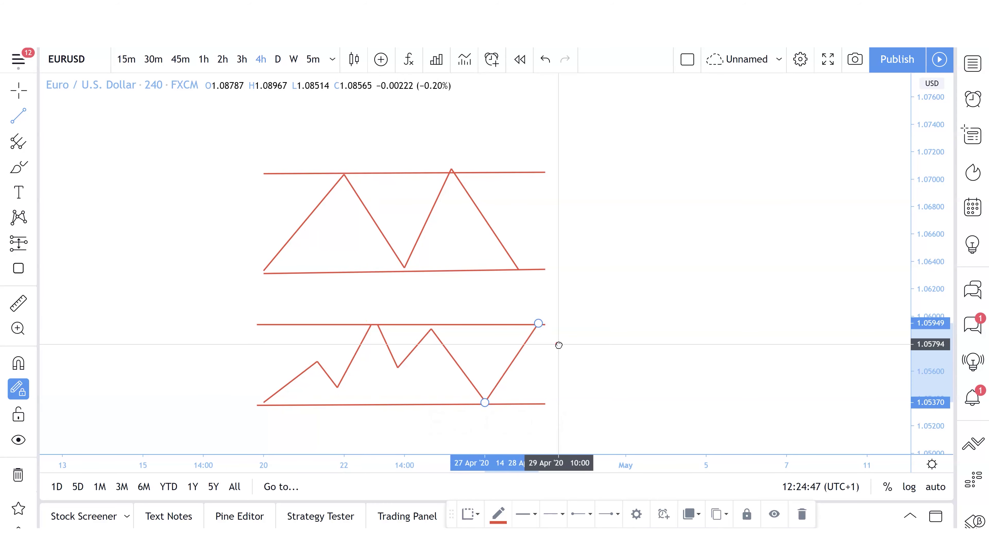
key(Escape)
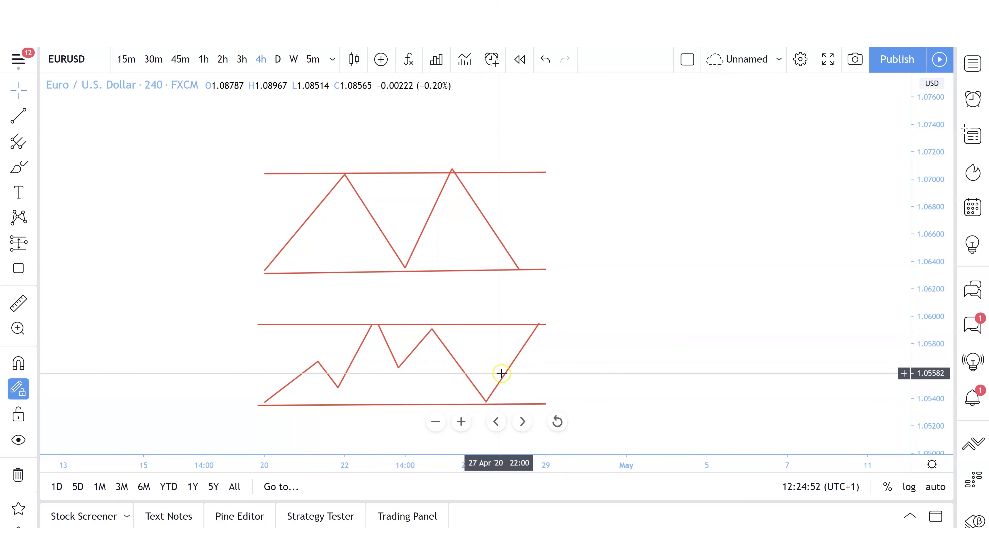
click(496, 367)
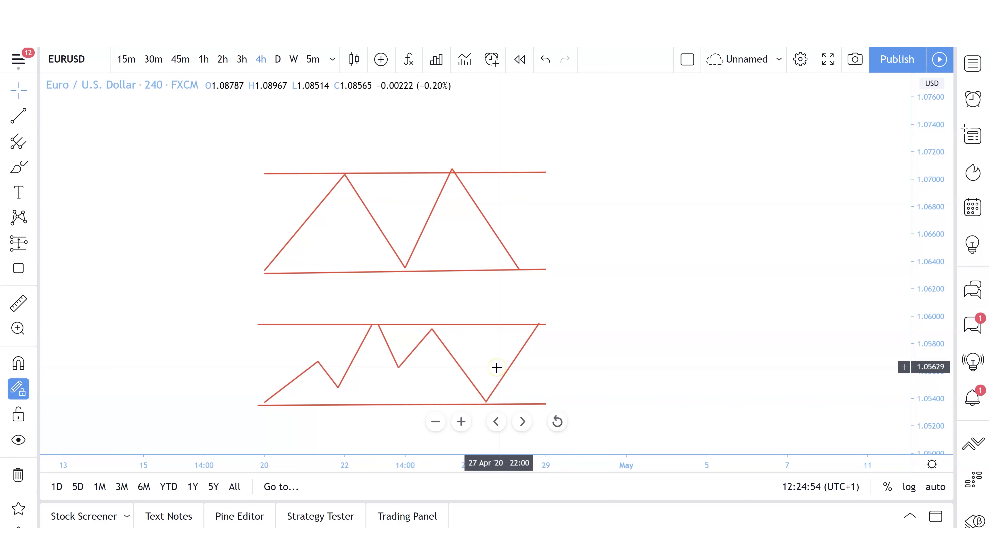
- On empty space beside the ranges, draw a rising trend line, a falling trend line from about 1.0709 to 1.0618, and a horizontal line beneath
drag(671, 345, 609, 343)
click(87, 91)
click(18, 116)
click(604, 282)
click(685, 170)
click(711, 166)
click(817, 290)
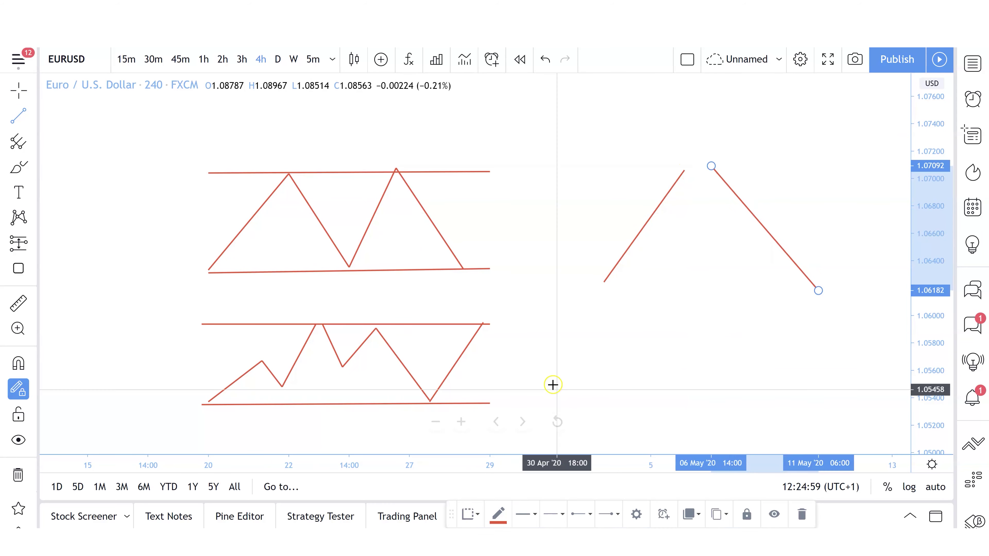
click(583, 385)
click(805, 386)
- Move the rising line to about 1.0619–1.0701, the falling line to about 1.0706–1.0615, and the horizontal line up to about 1.0558
click(644, 228)
drag(644, 228, 637, 235)
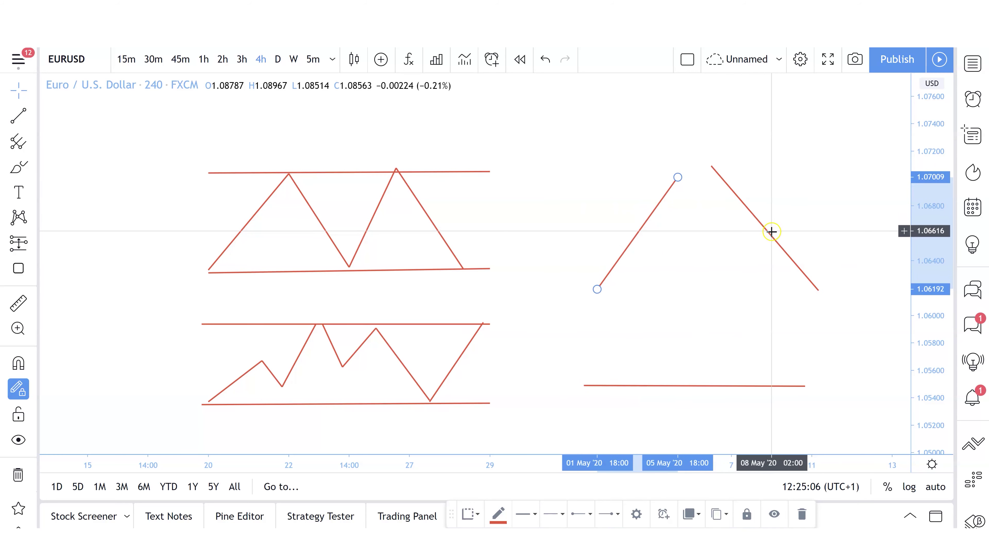
drag(771, 231, 771, 236)
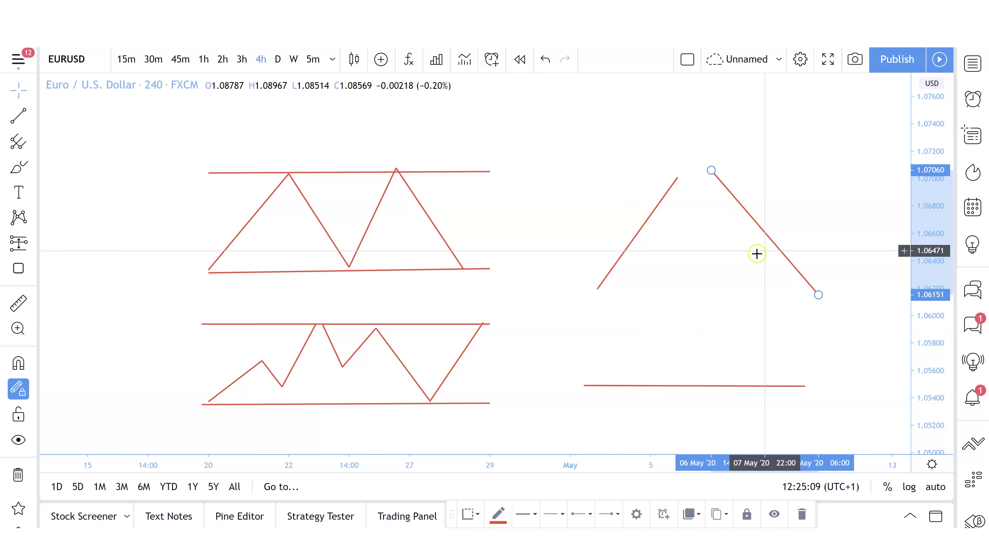
click(700, 387)
drag(700, 386, 708, 374)
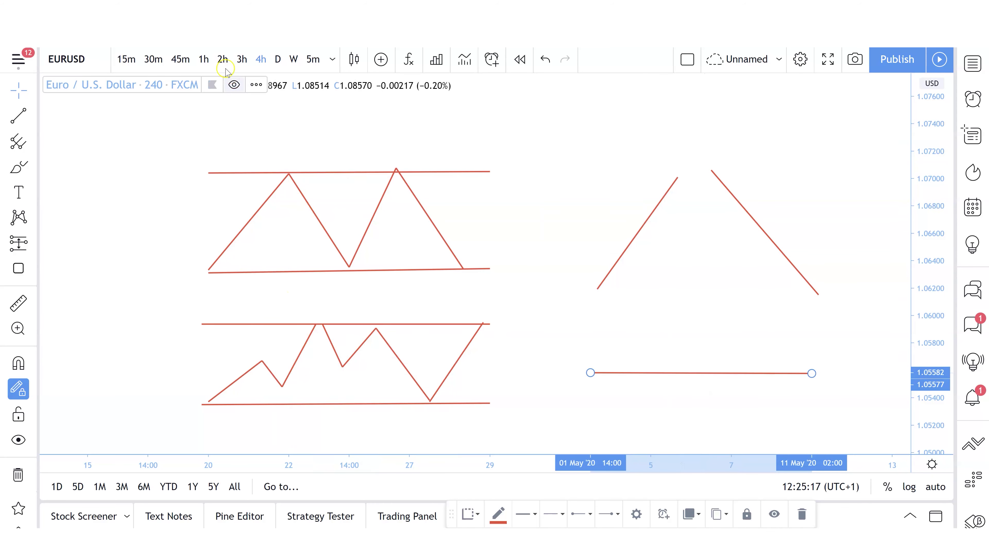
- Return to the latest candles on the 1-hour timeframe and examine the marked support, resistance and projected break and retest
click(205, 59)
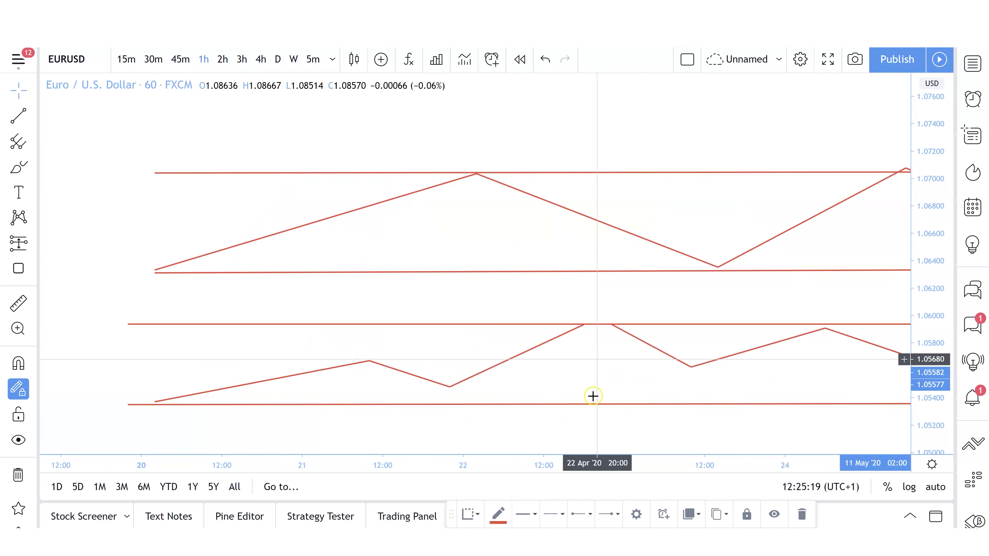
click(557, 422)
scroll(678, 362, up, 5)
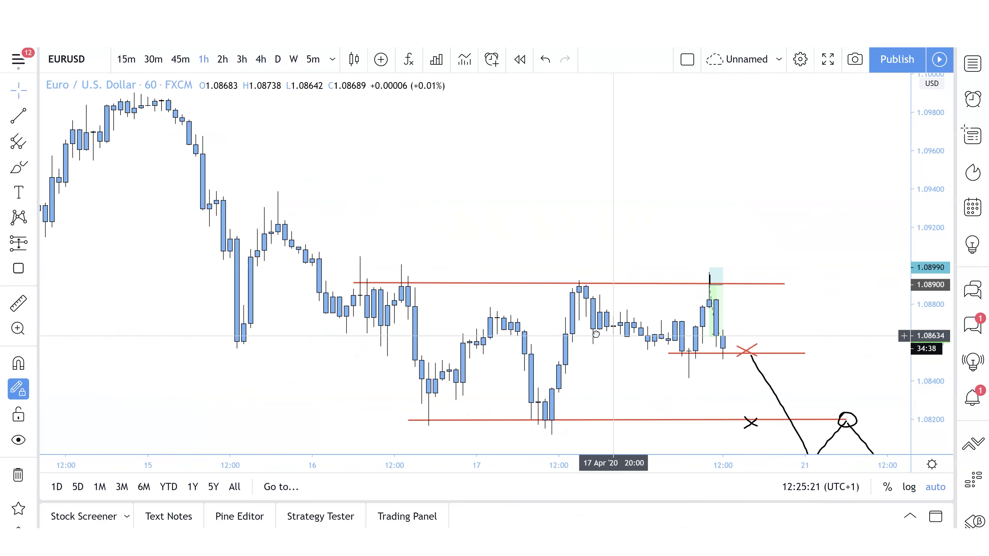
drag(933, 387, 861, 289)
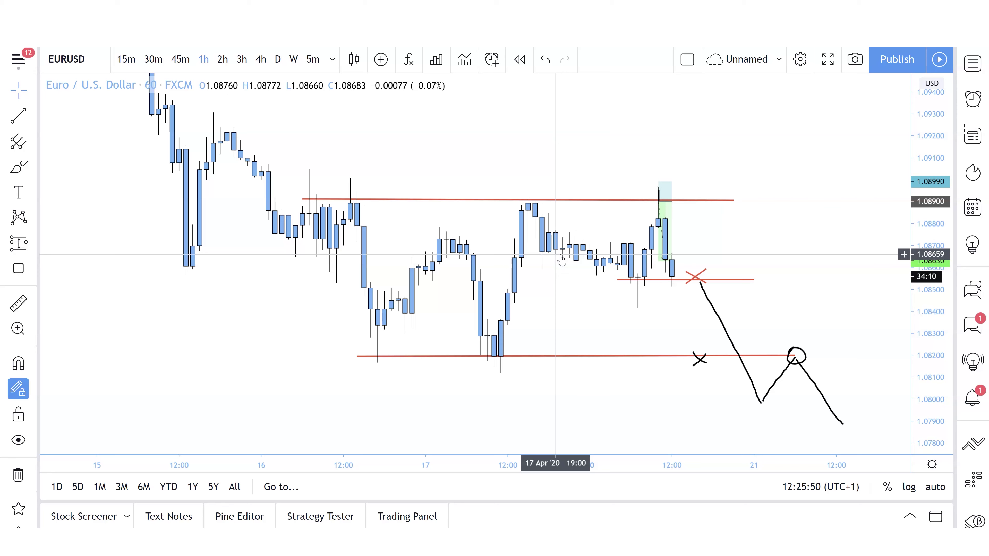
- On the 4-hour timeframe, draw a rising trend line under the lows from about 1.0773 on 6 Apr 18:00 to 1.0988 on 17 Apr
click(261, 59)
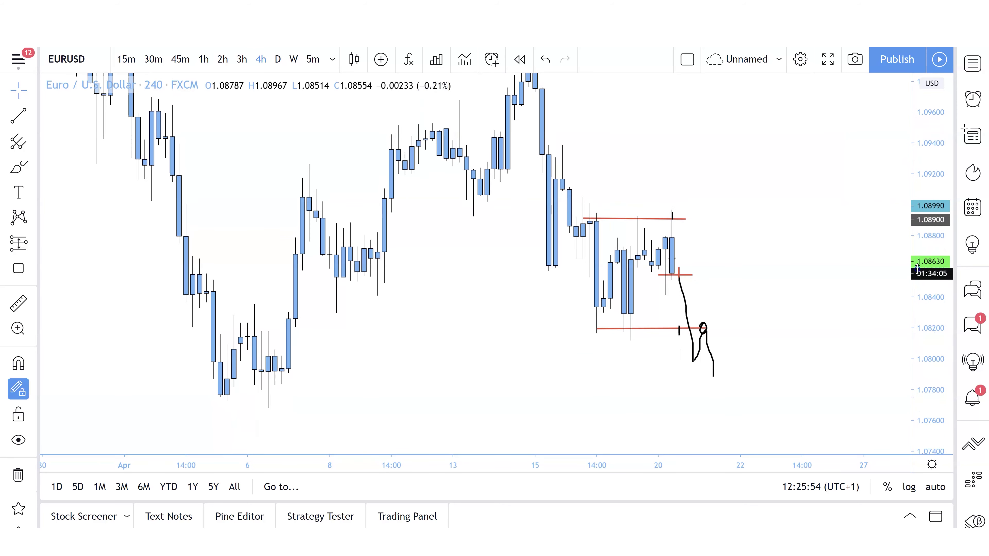
drag(824, 241, 823, 263)
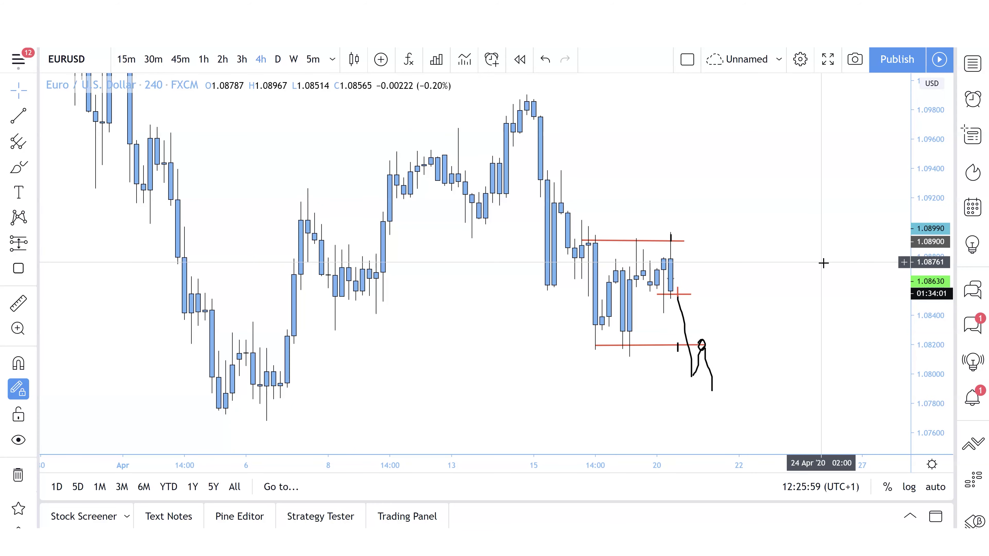
click(462, 244)
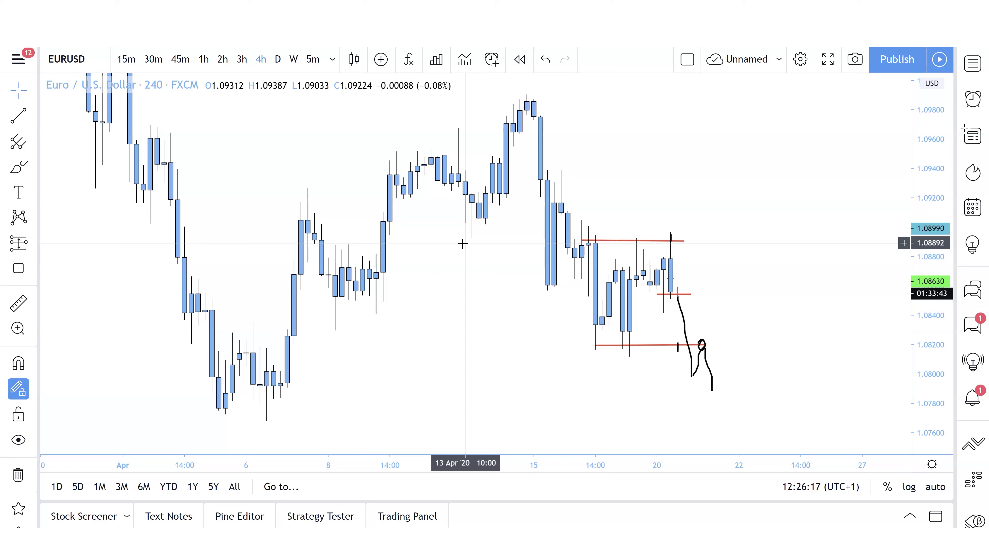
click(17, 114)
click(271, 413)
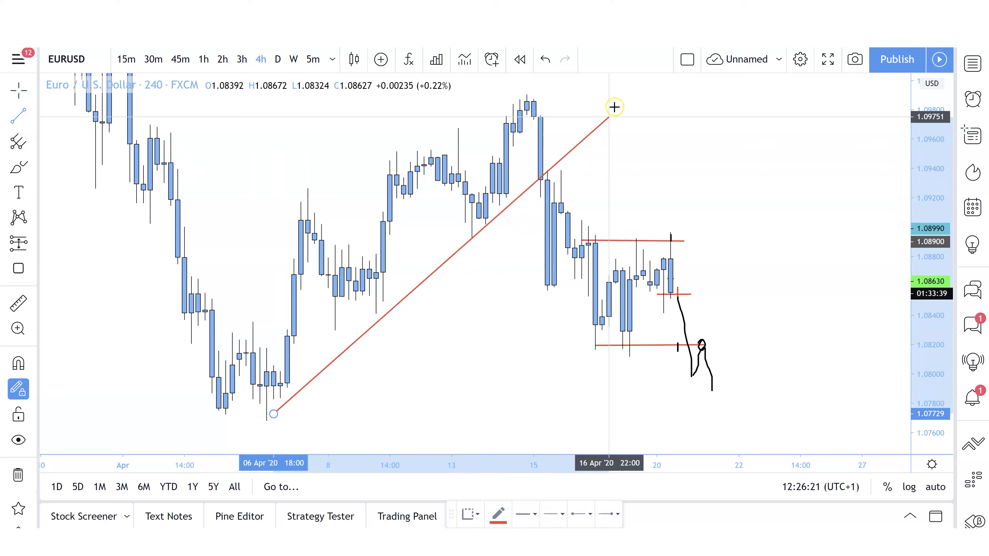
click(616, 98)
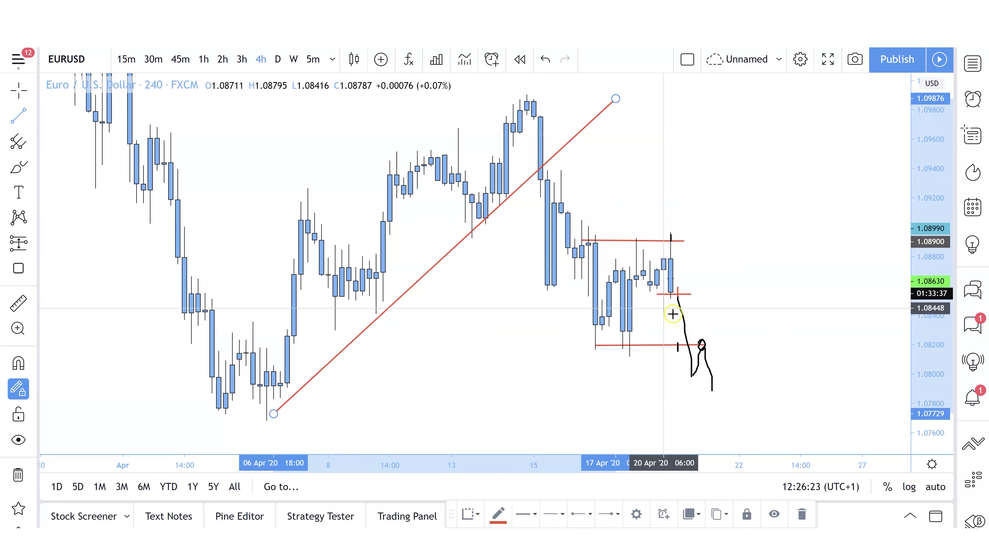
- Draw horizontal trend lines over the range from 16 Apr to 21 Apr, at about 1.0891 for resistance and 1.0818 for support
click(575, 240)
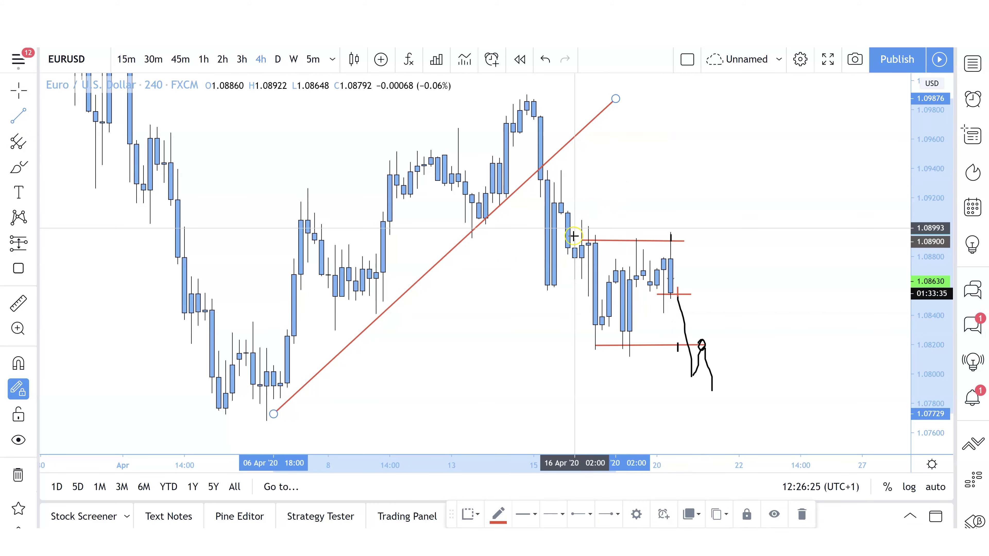
click(705, 240)
click(581, 348)
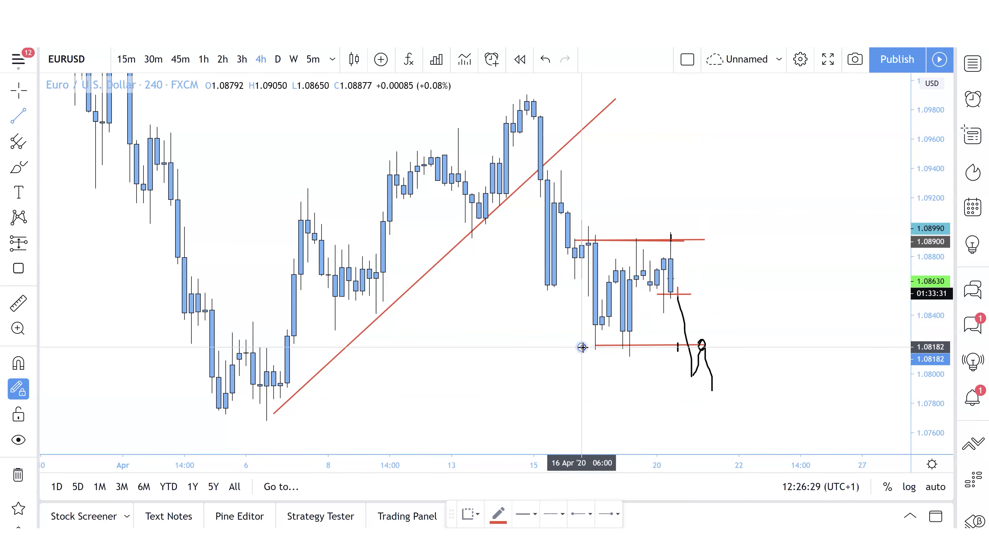
click(732, 346)
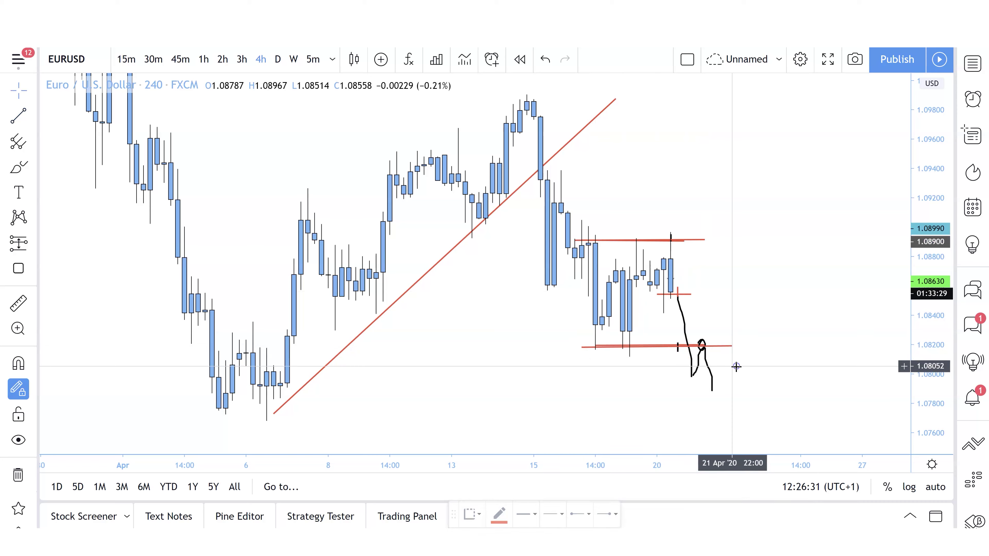
- Switch to the 1-hour timeframe and examine the new support and resistance lines around the recent candles
click(203, 58)
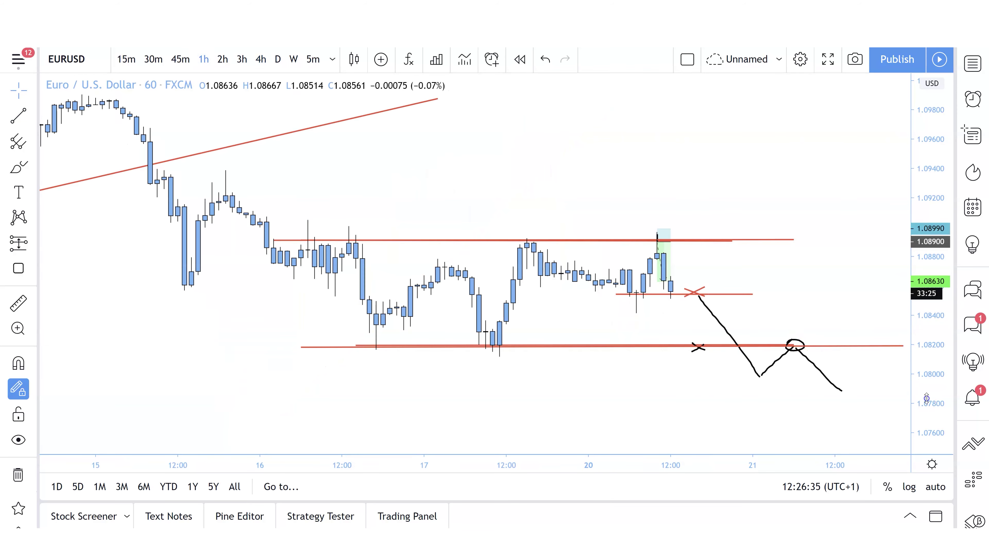
drag(925, 398, 924, 284)
drag(867, 302, 836, 281)
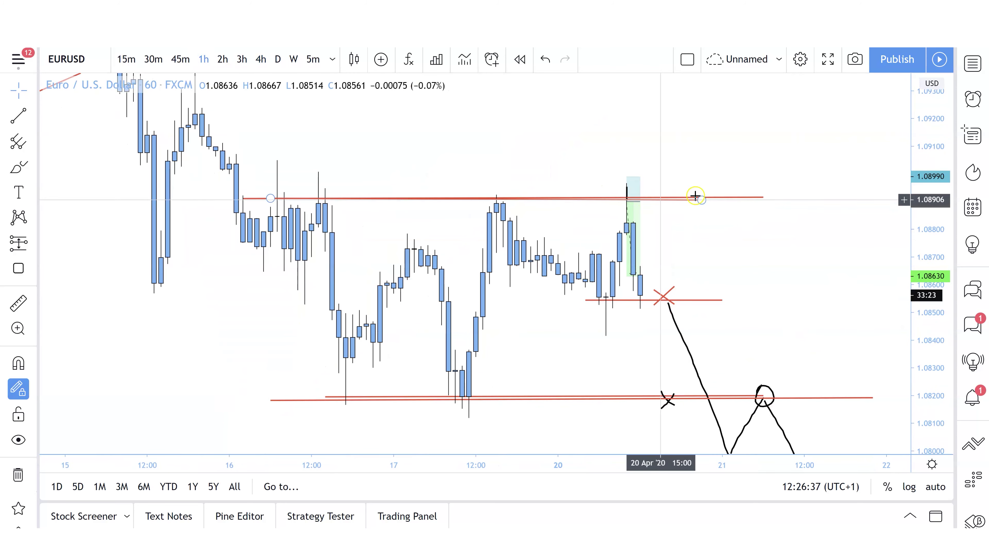
click(636, 200)
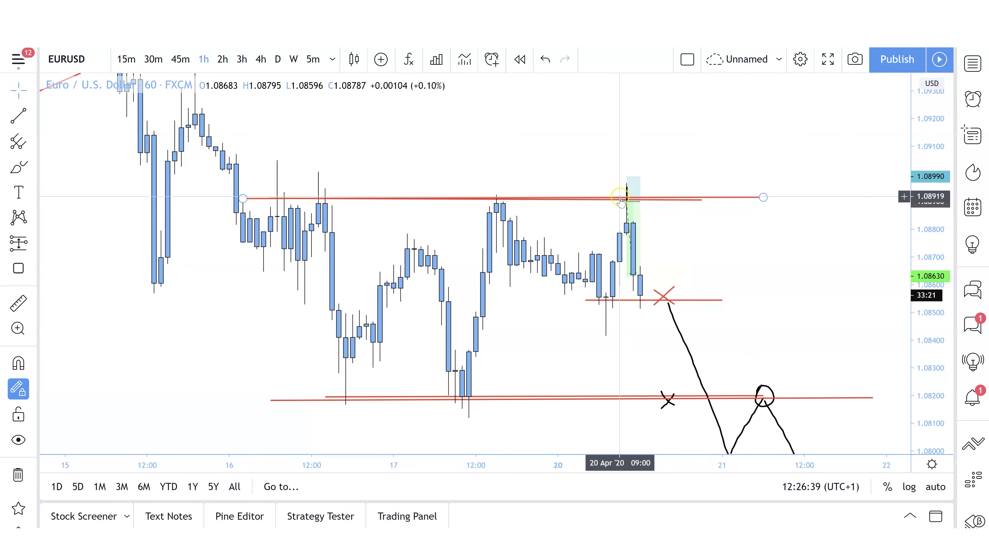
- Switch to the 5-minute timeframe and examine the circled rejection at resistance and the short position
click(313, 58)
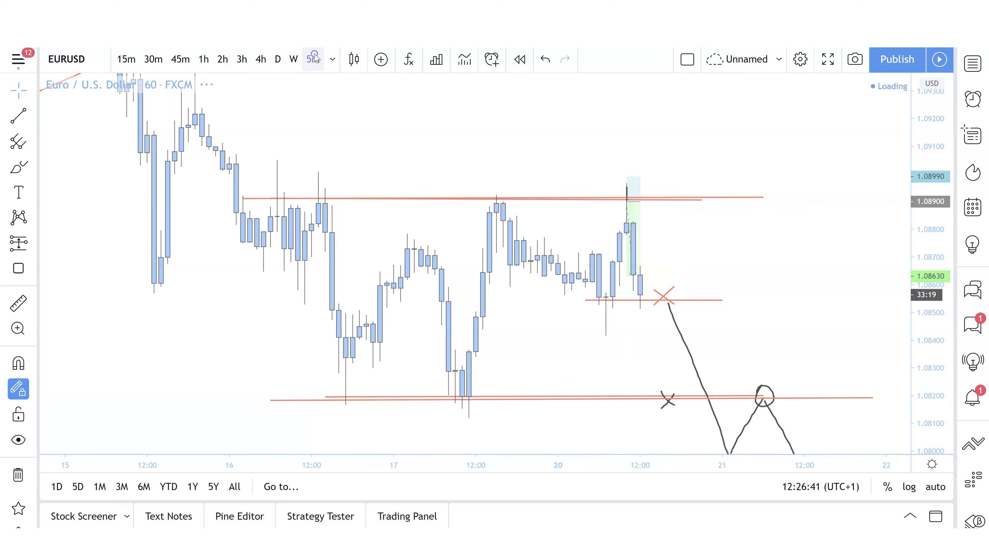
drag(923, 382, 916, 303)
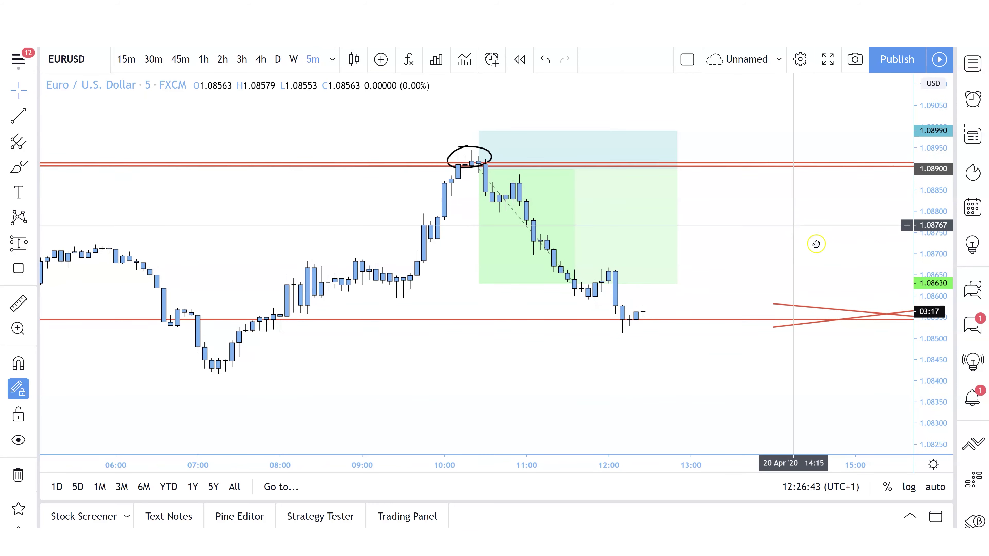
drag(405, 151, 441, 170)
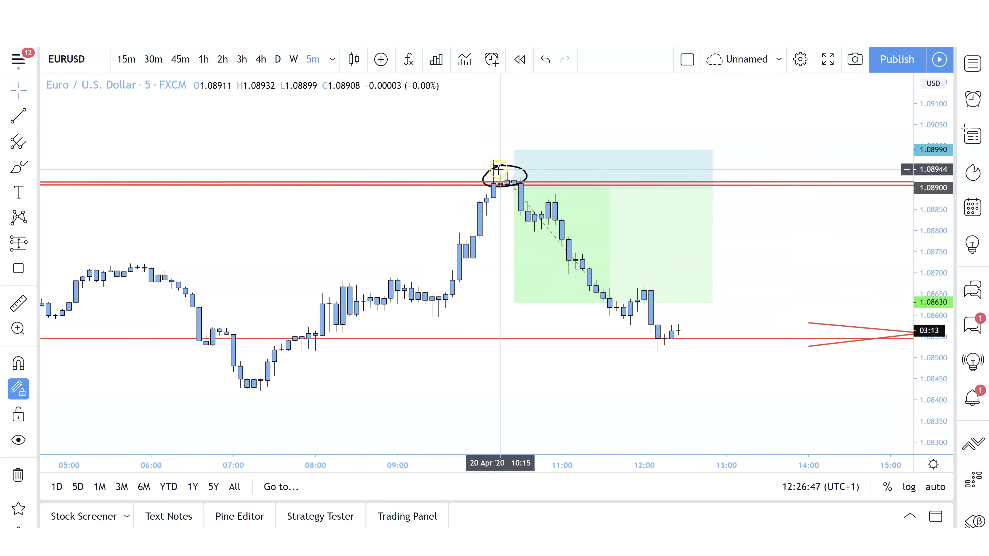
click(518, 170)
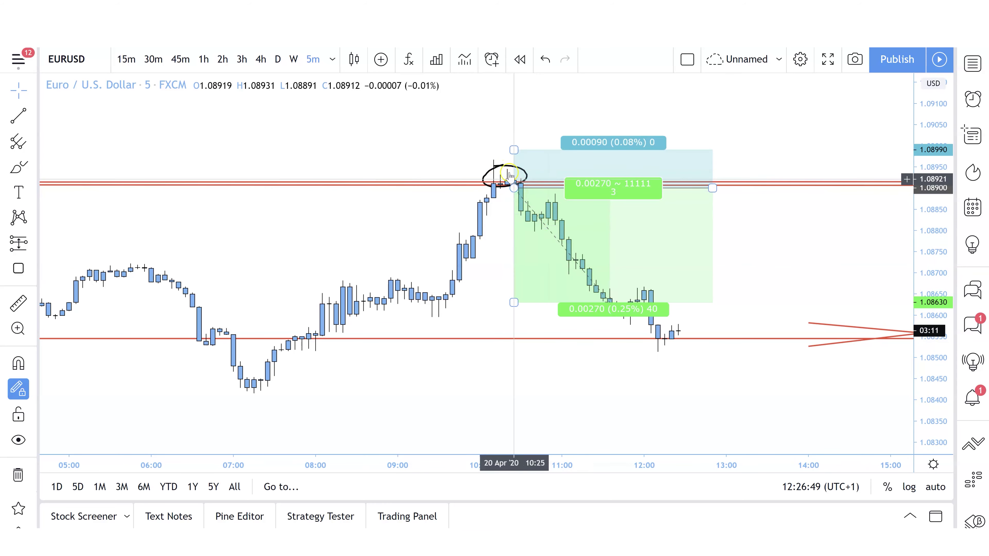
drag(763, 245, 788, 261)
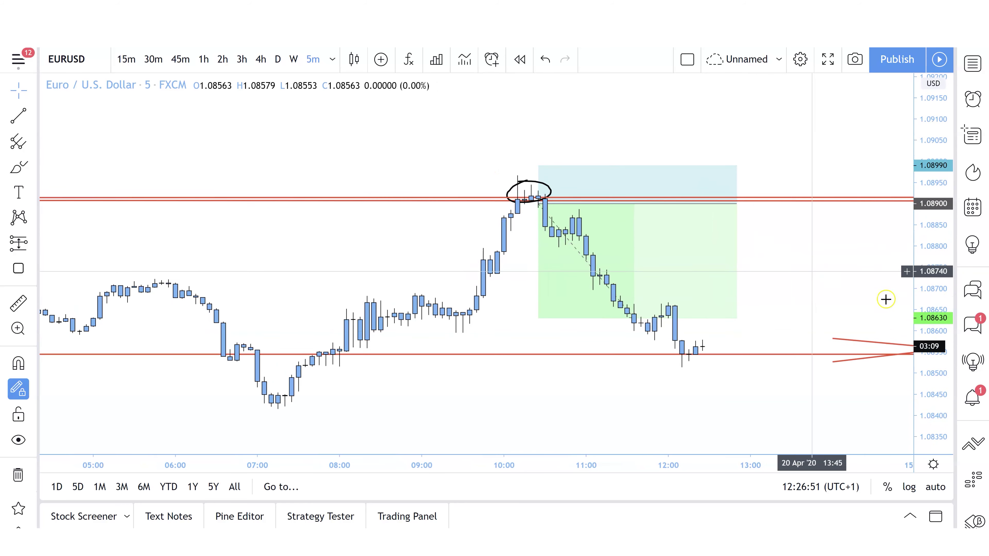
drag(944, 296, 806, 259)
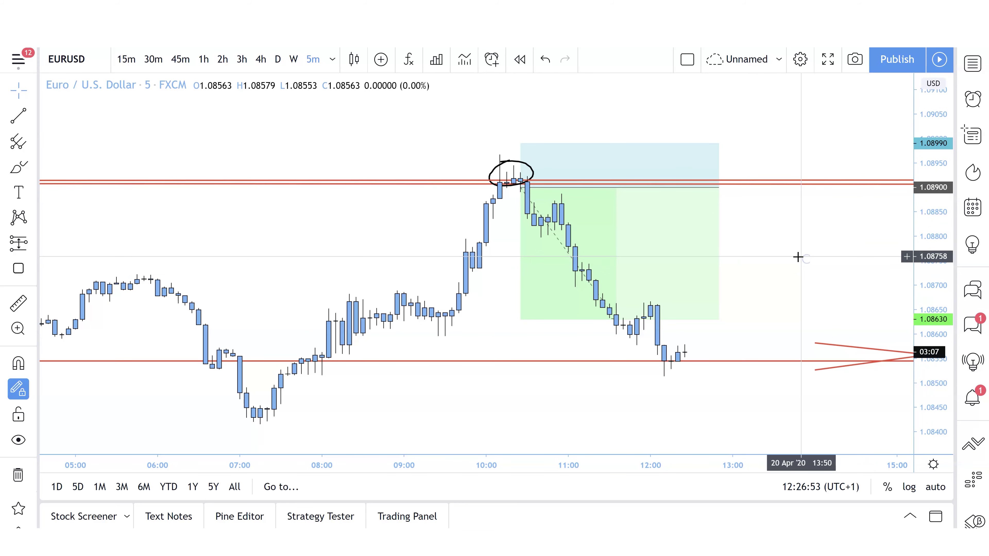